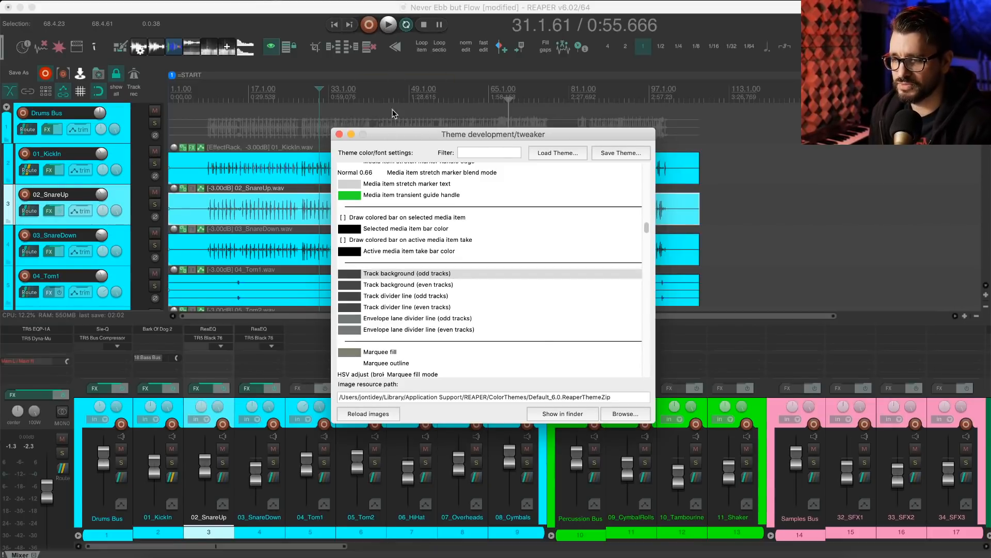
- Play the project briefly from the edit cursor and stop playback
left_click(390, 30)
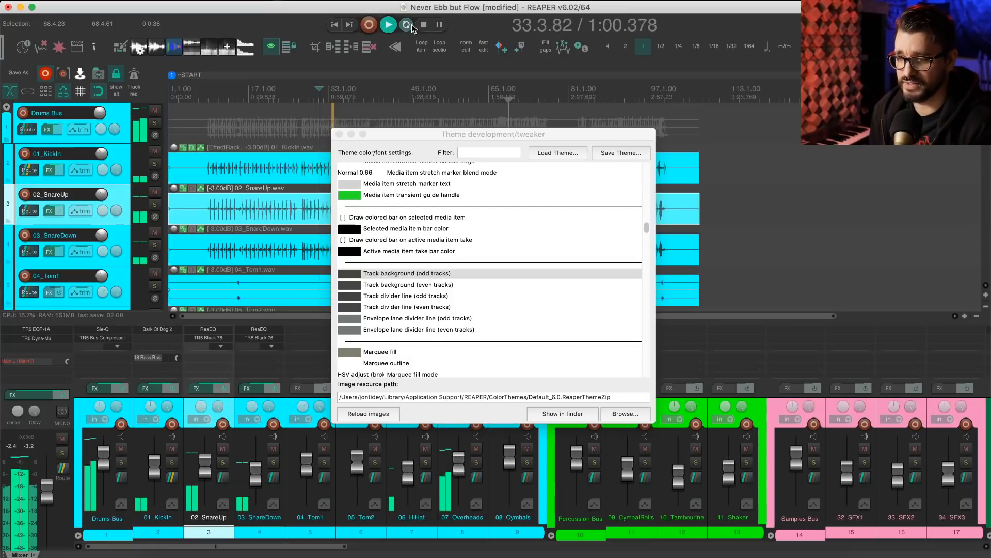
left_click(423, 26)
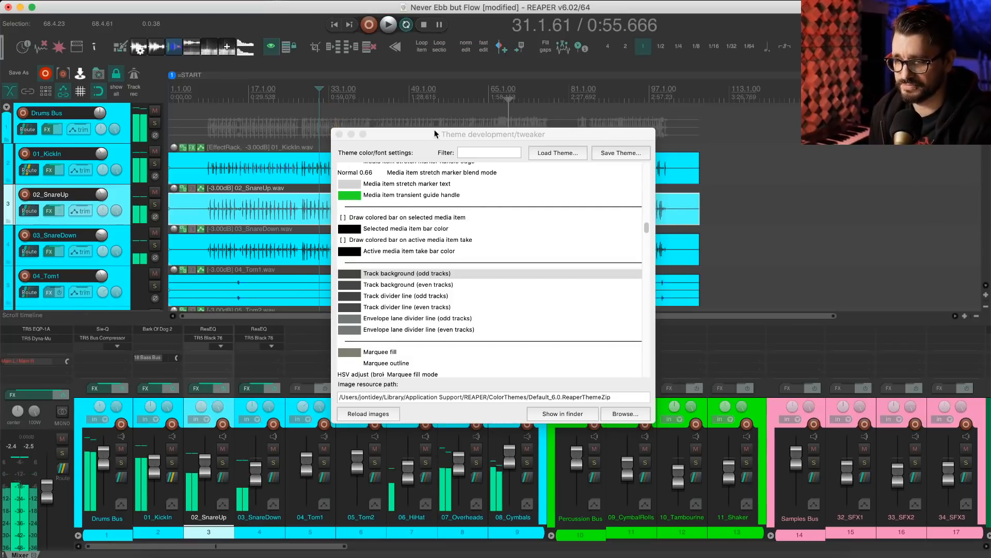
- Load the R6 REAPERBLOG theme and uncover the arrange view to check its look on the tracks
left_click(597, 138)
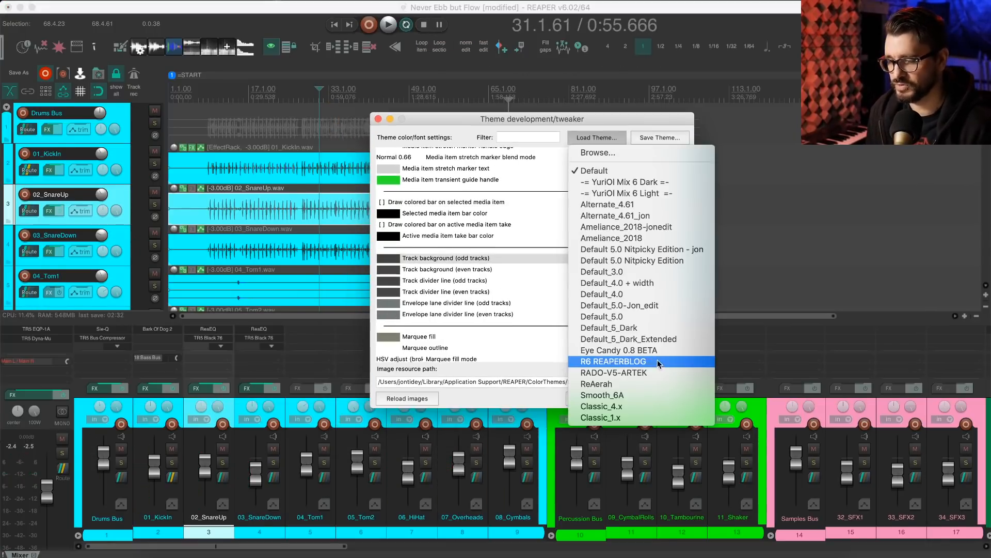
left_click(660, 360)
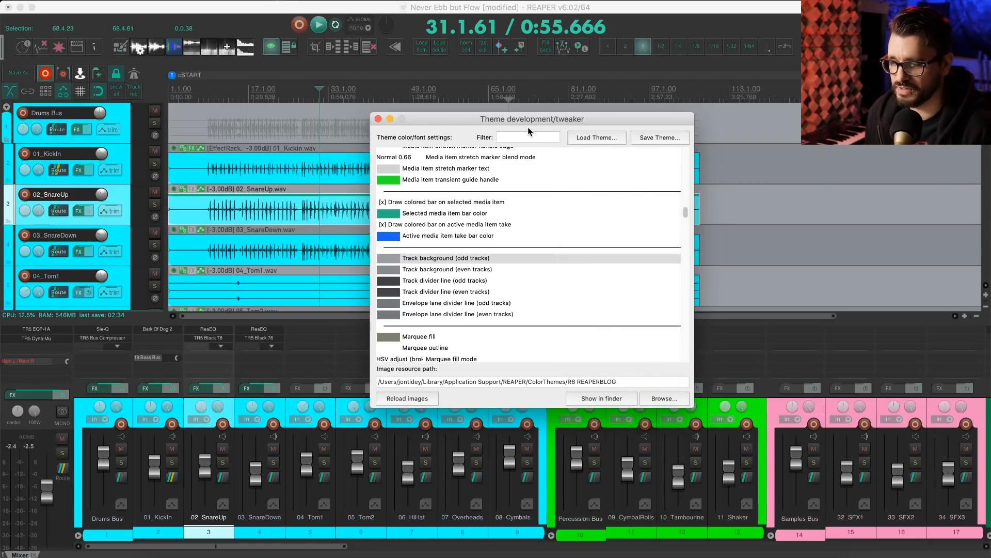
left_click_drag(519, 120, 668, 265)
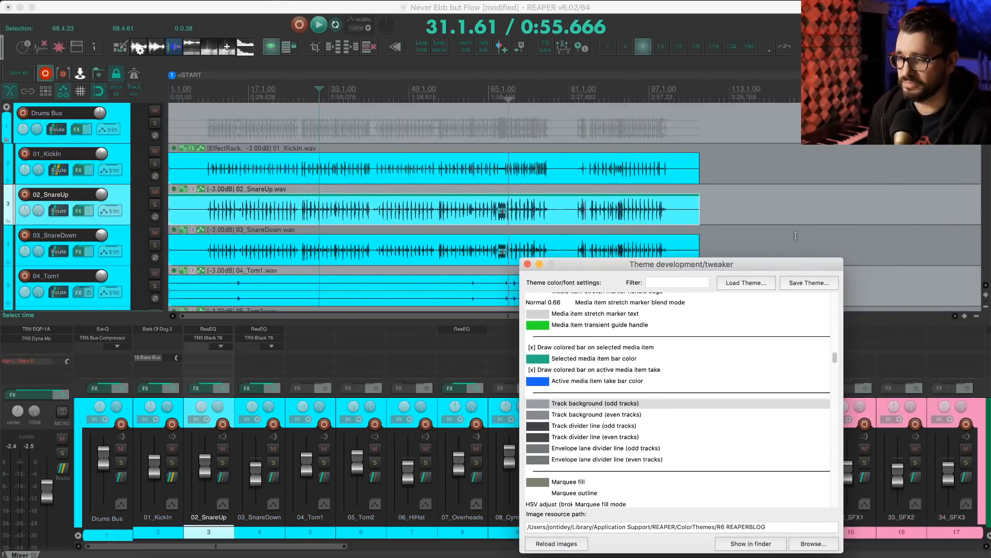
scroll(382, 209, "down", 5)
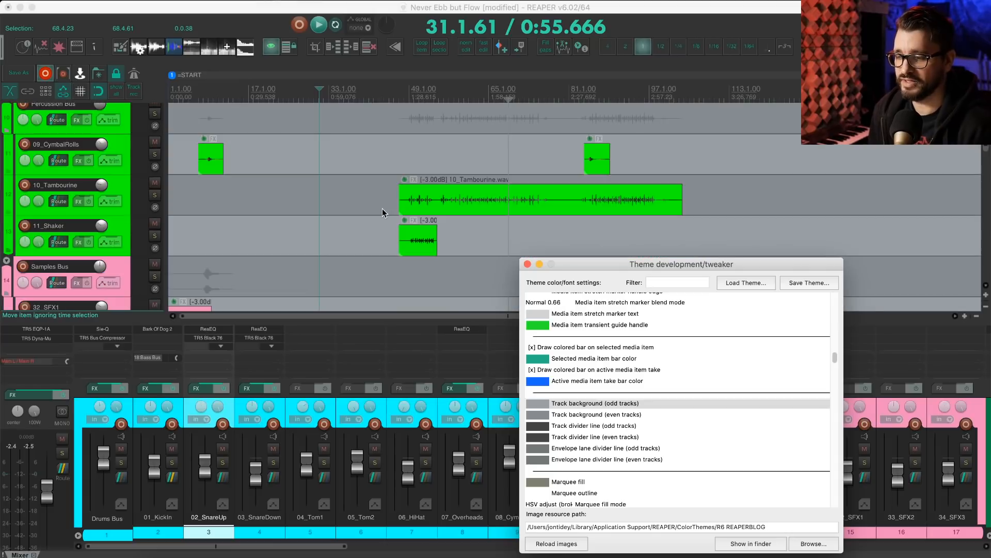
scroll(382, 206, "up", 5)
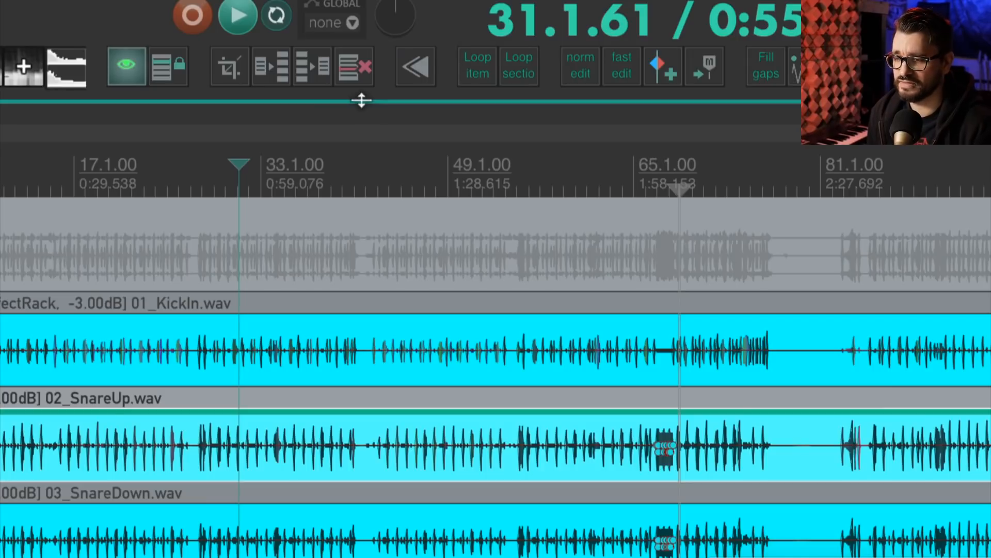
- Load the Default theme from the theme tweaker for comparison
left_click(227, 67)
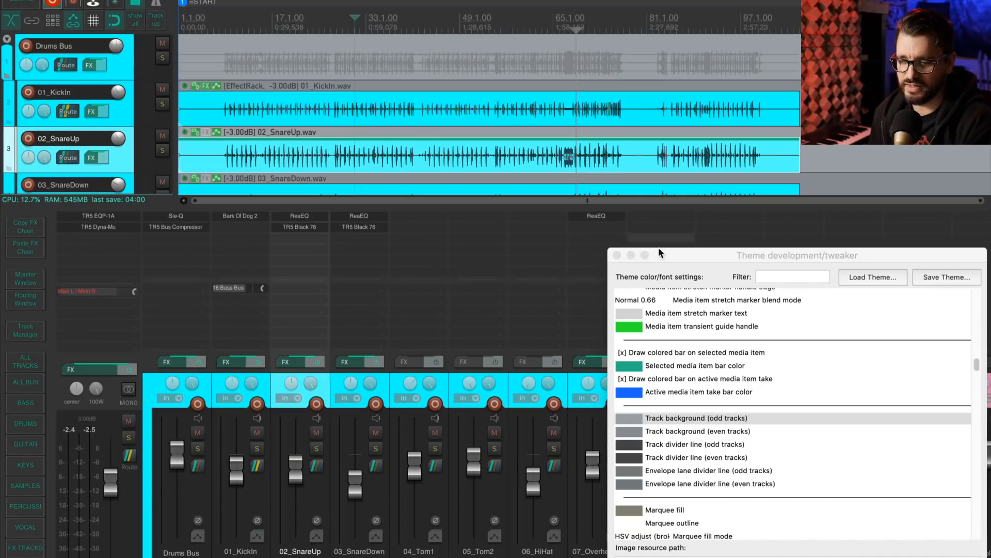
left_click_drag(686, 258, 541, 176)
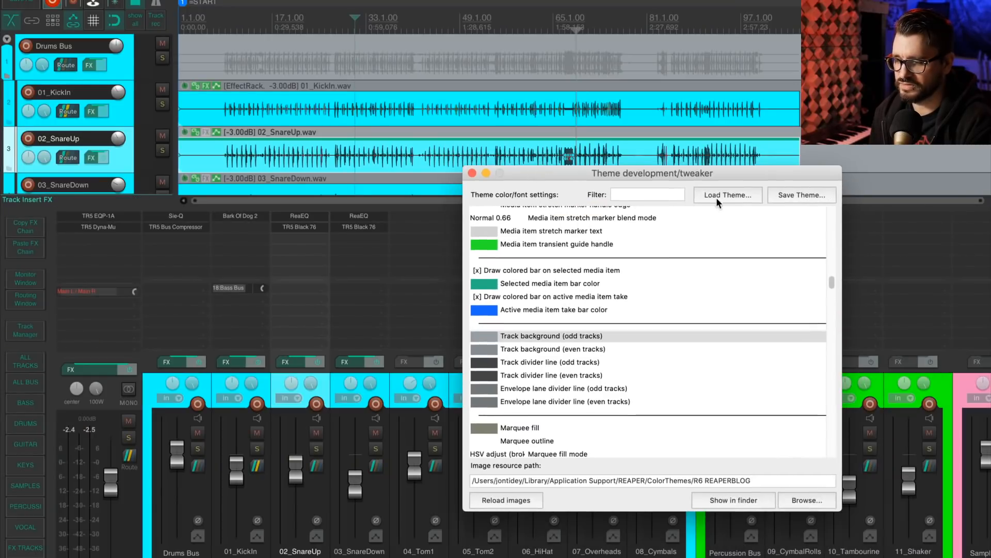
left_click(724, 196)
left_click(757, 235)
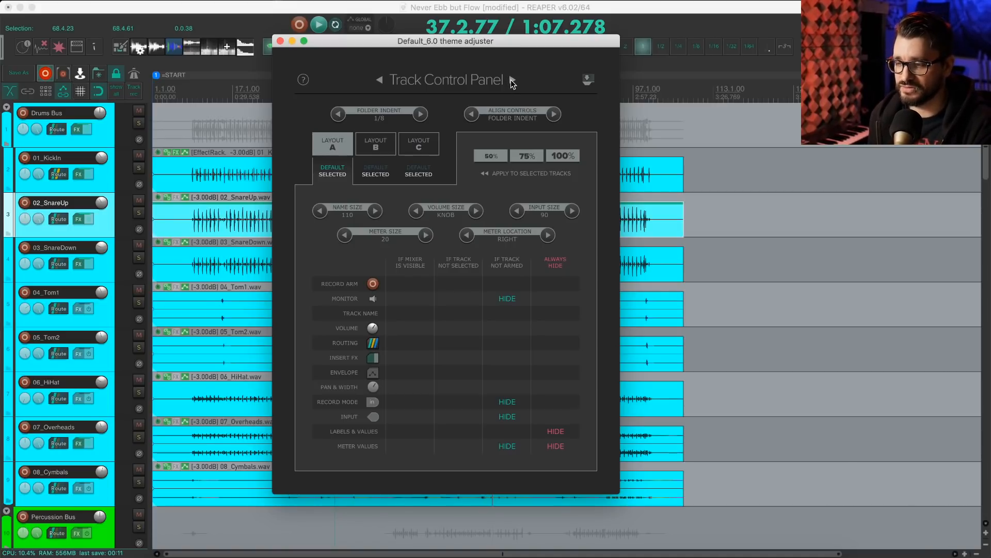
- Review the theme adjuster's Track Control Panel, Mixer Control Panel, Envelopes and Transport pages, and close the adjuster
left_click(512, 80)
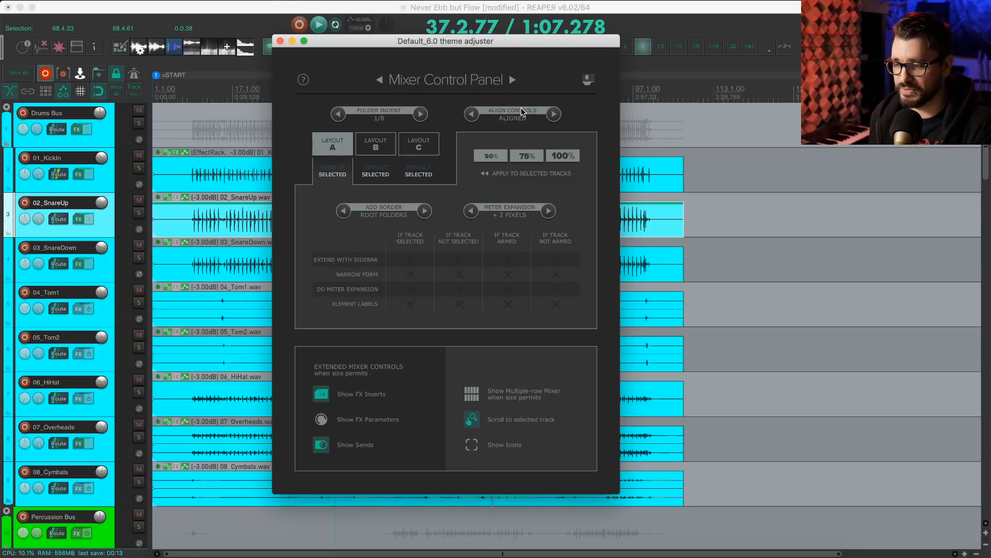
left_click(513, 81)
left_click(514, 81)
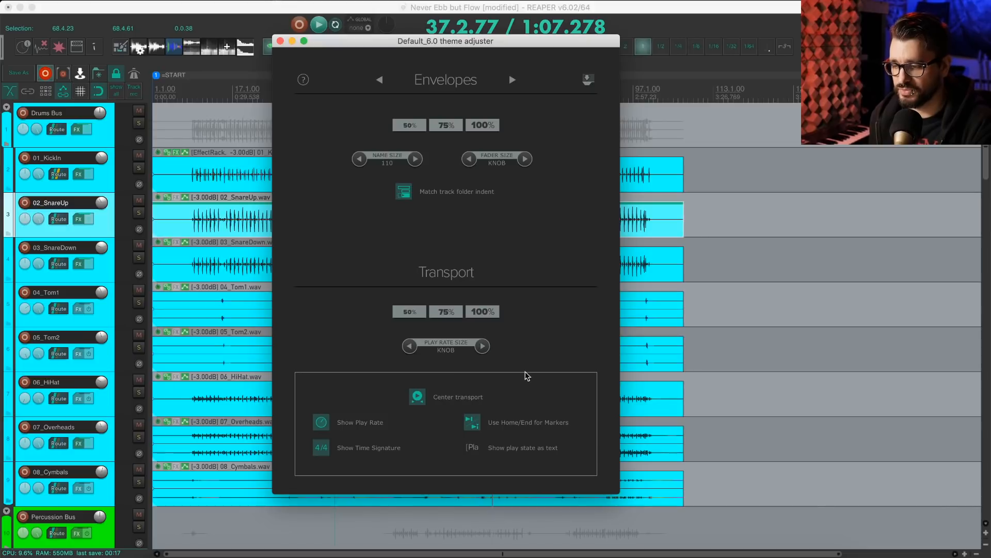
left_click(279, 42)
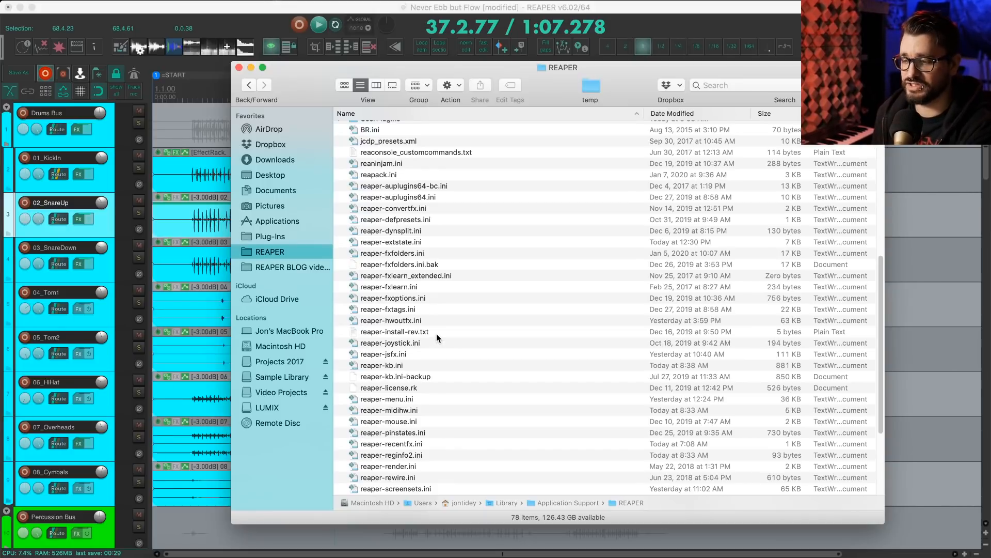
- Locate reaper-themeconfig.ini in the REAPER resource folder in Finder and open it in the text editor
scroll(436, 328, "down", 5)
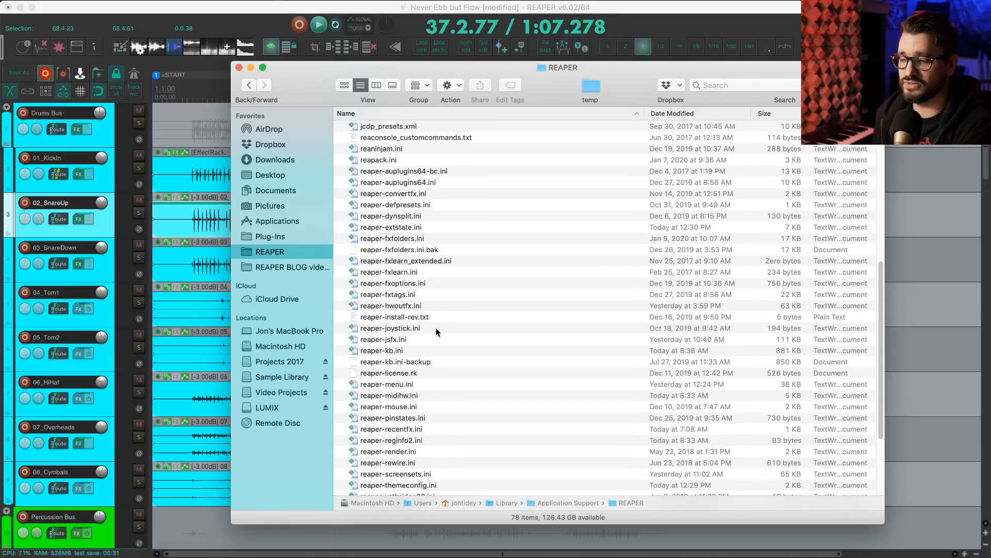
scroll(436, 330, "down", 1)
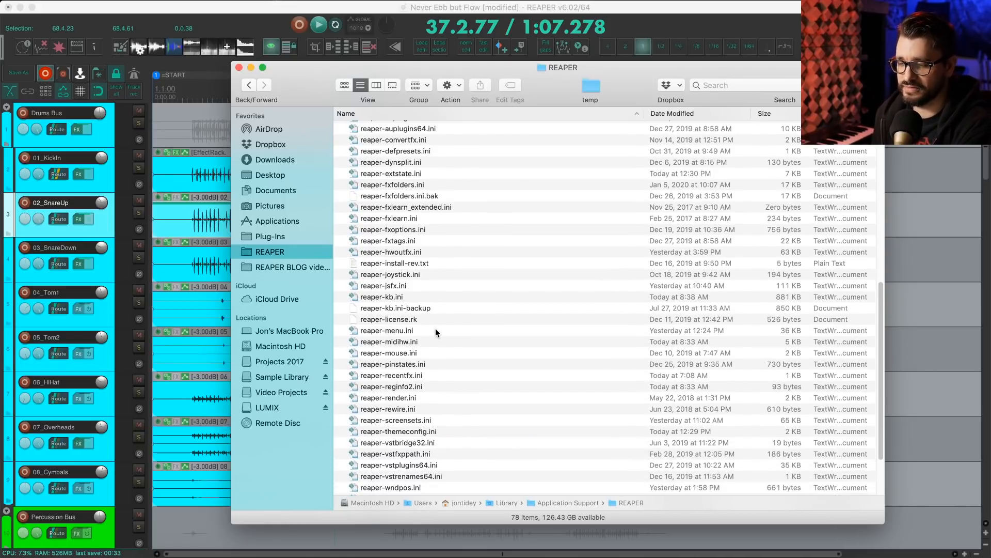
left_click(427, 431)
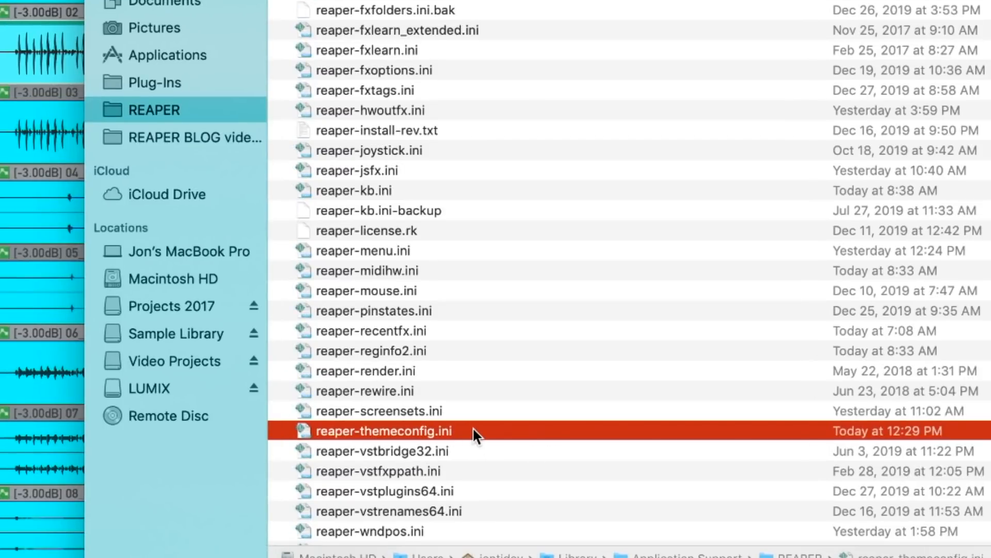
double_click(578, 431)
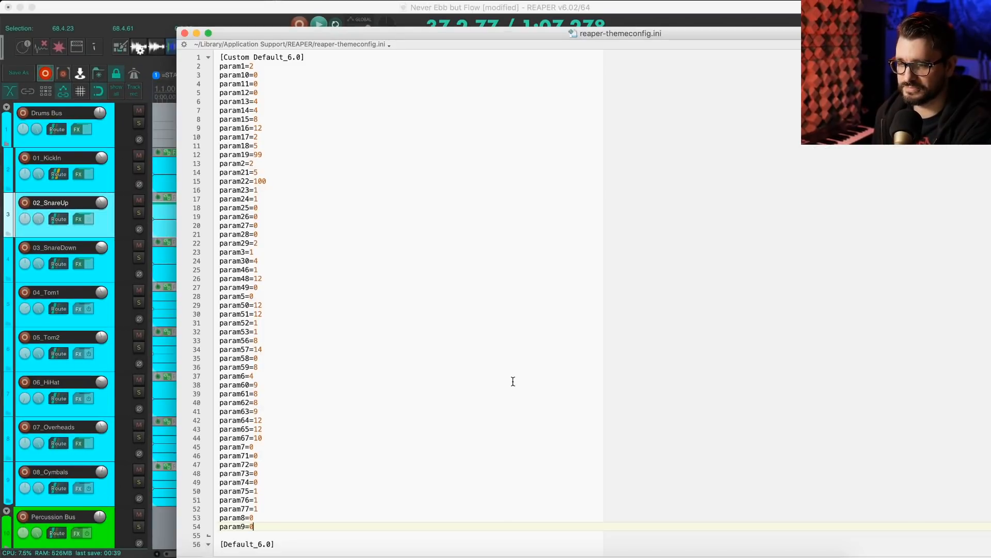
- Examine the theme sections of reaper-themeconfig.ini, especially the parameters listed under [R6 REAPERBLOG]
scroll(513, 381, "down", 20)
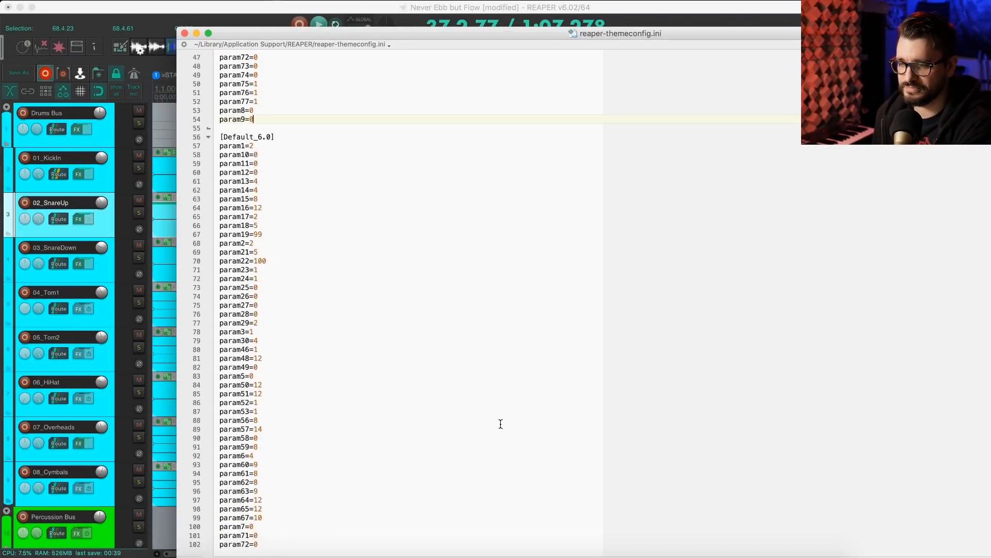
left_click_drag(222, 58, 296, 347)
left_click(297, 347)
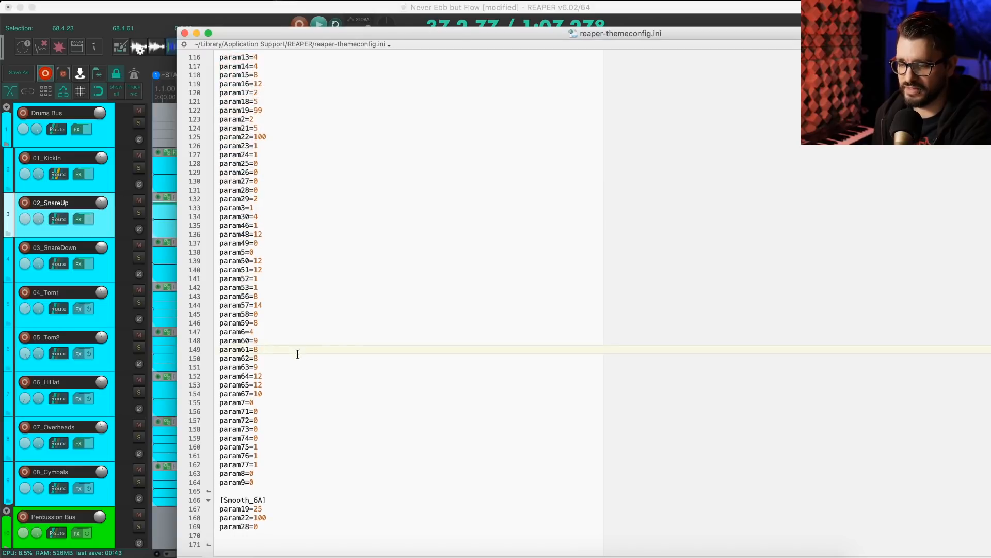
scroll(296, 347, "up", 4)
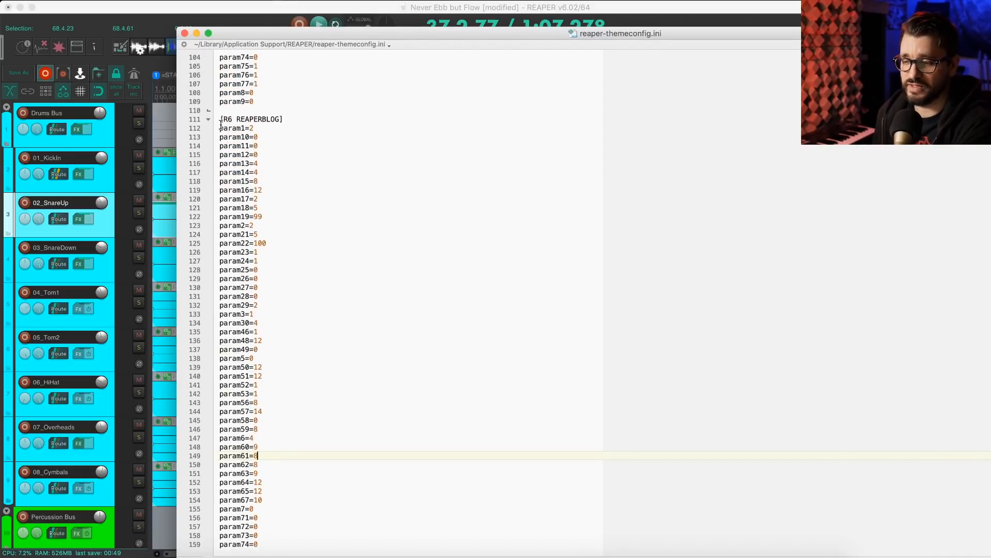
left_click_drag(221, 124, 308, 297)
left_click(309, 297)
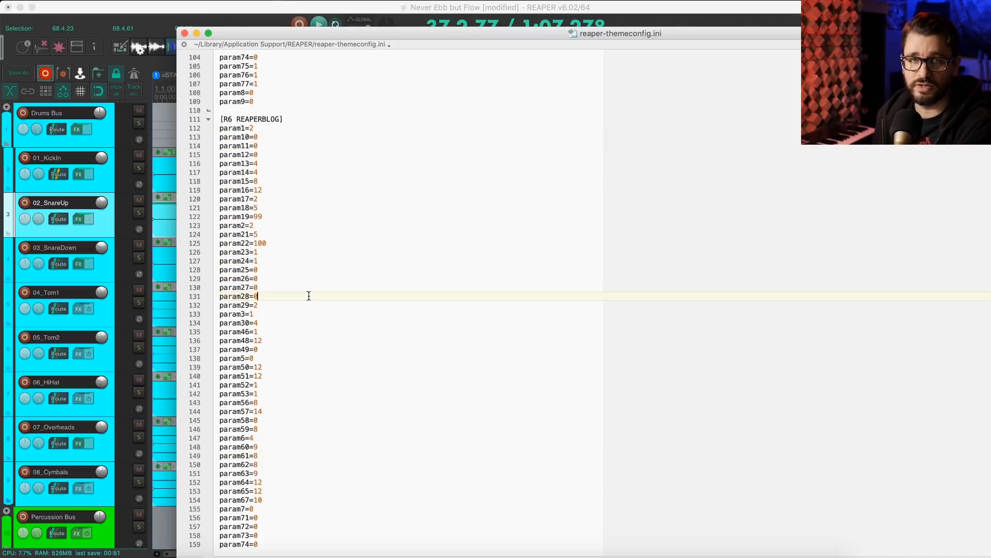
left_click(333, 272)
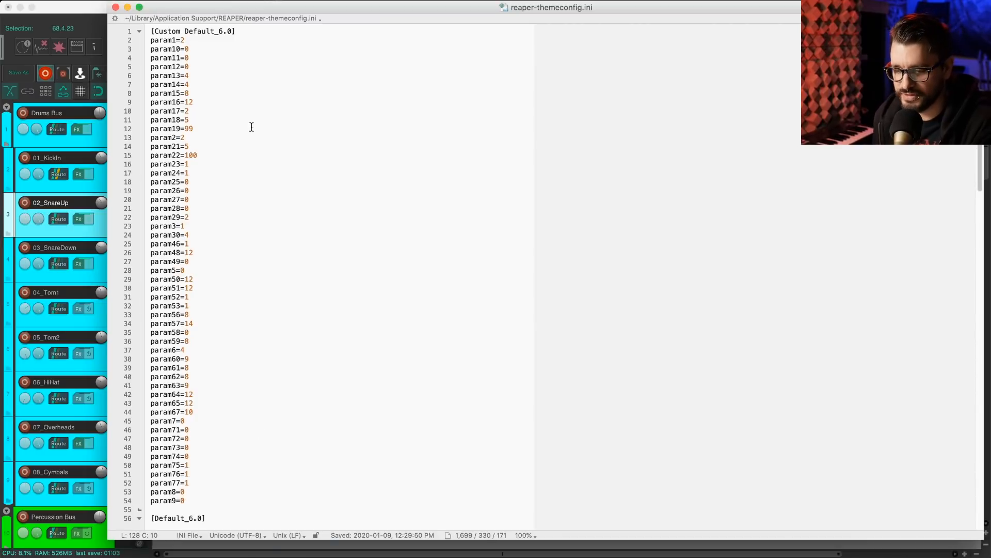
- Inspect the [Custom Default_6.0] section header and the parameters below it in the theme configuration file
left_click_drag(154, 32, 254, 33)
left_click(184, 29)
key("Down")
key("Down")
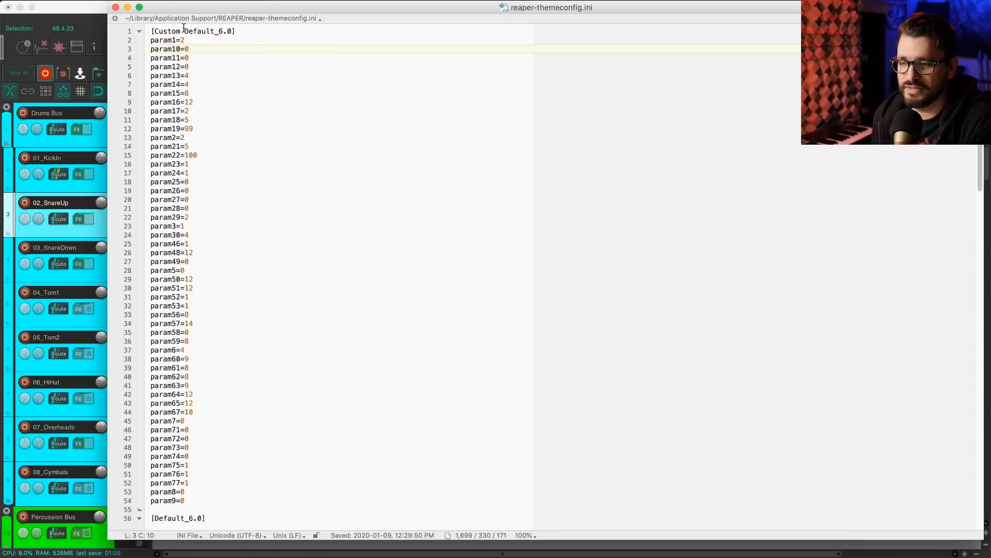
left_click_drag(148, 30, 208, 166)
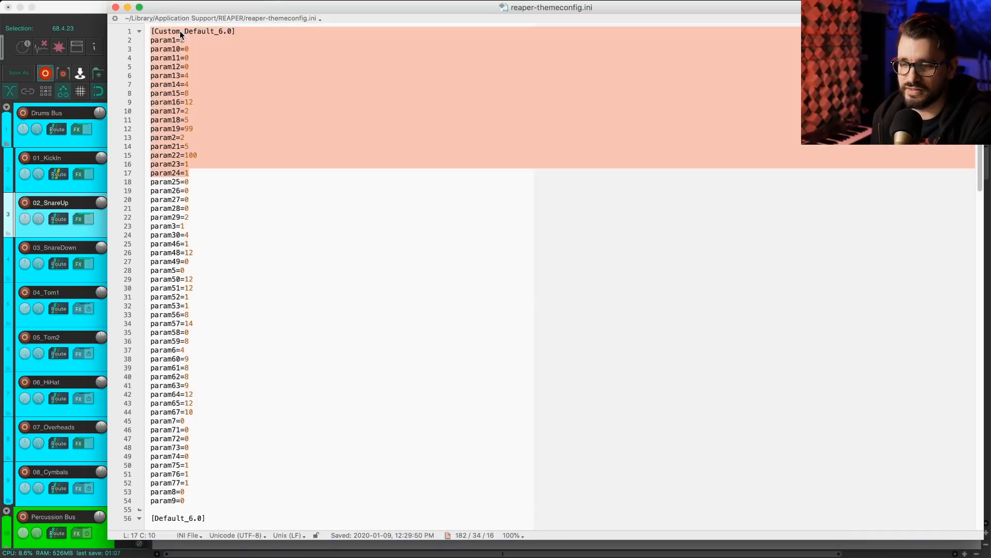
left_click(188, 48)
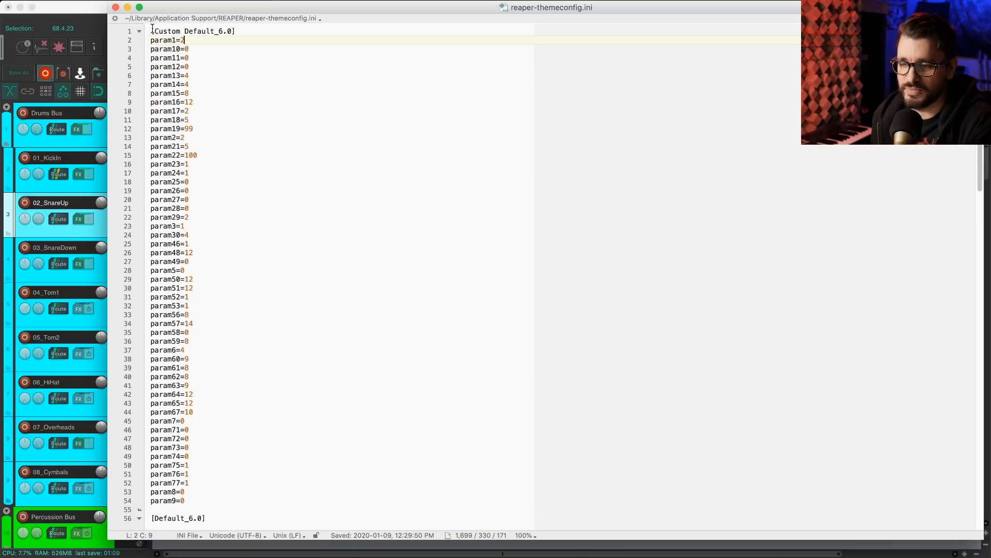
left_click_drag(150, 31, 272, 33)
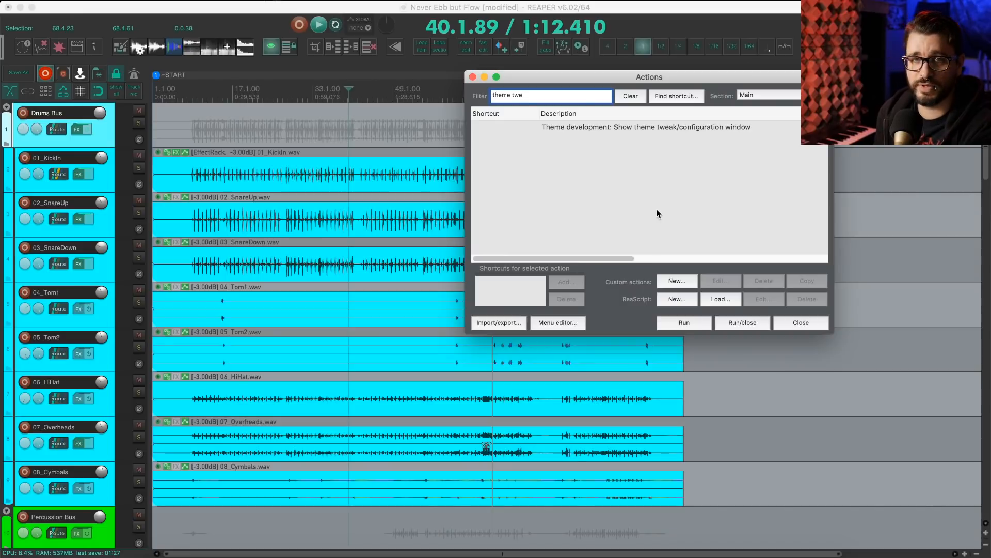
- Run the action "Theme development: Show theme tweak/configuration window" in REAPER
left_click(634, 153)
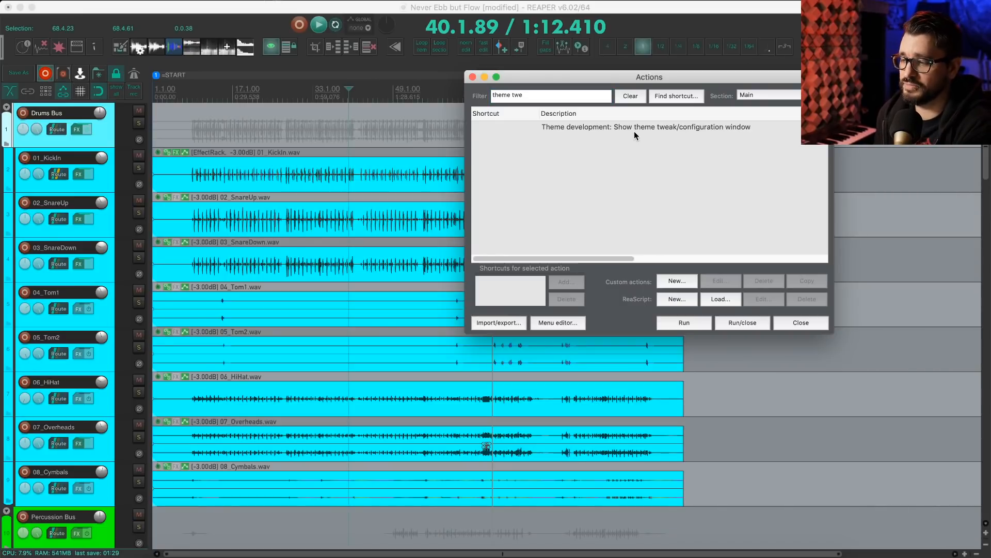
left_click(634, 129)
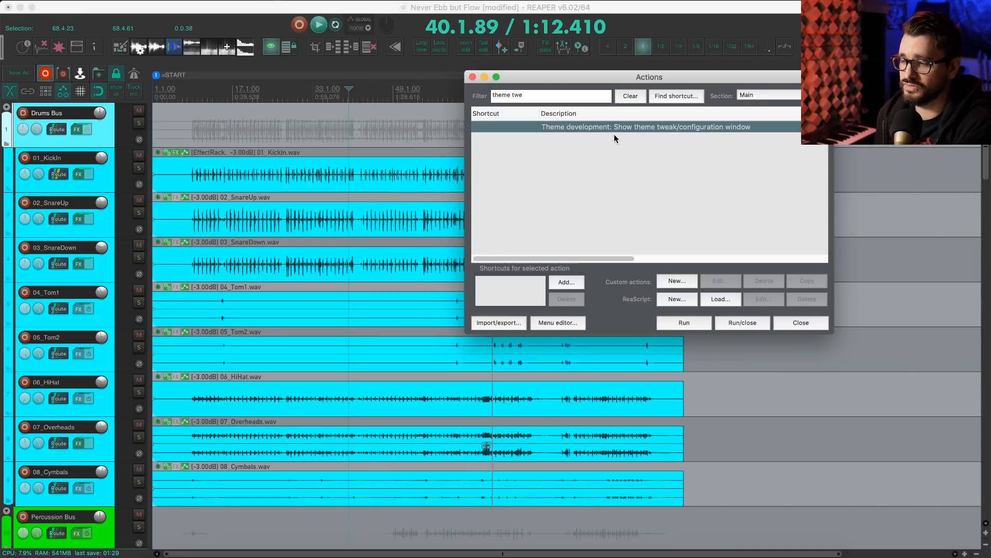
double_click(696, 129)
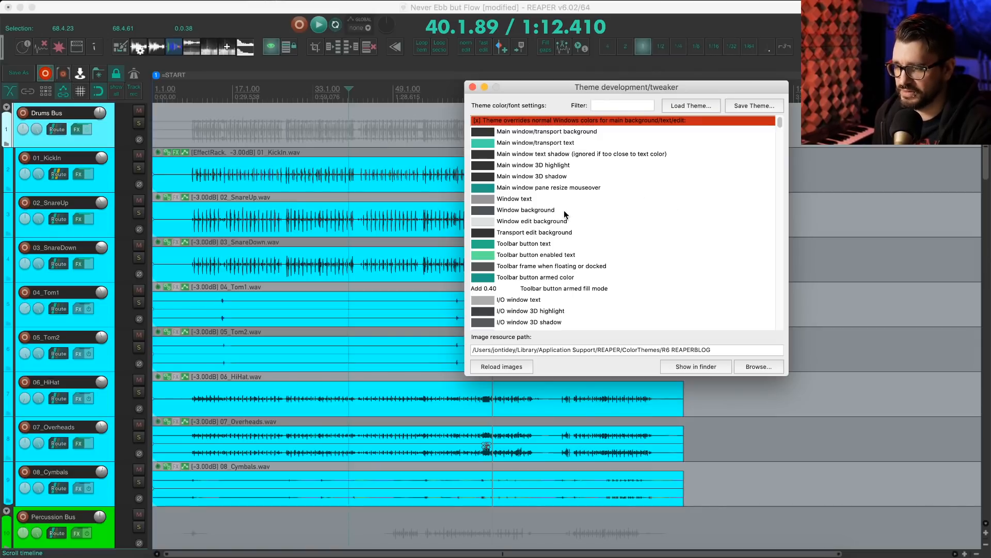
- Change the Track background (odd tracks) colour of the theme to the light blue palette swatch
scroll(564, 214, "down", 5)
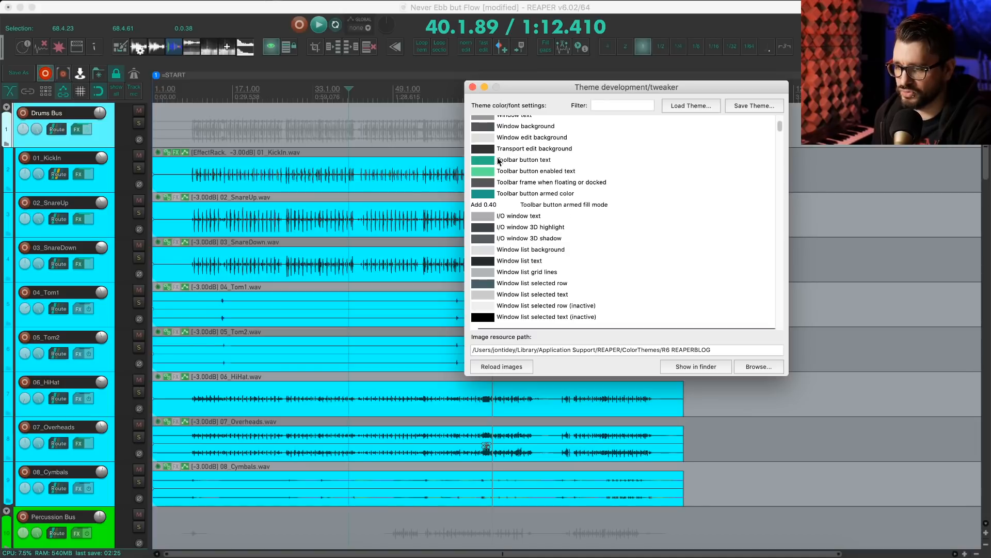
scroll(493, 196, "down", 15)
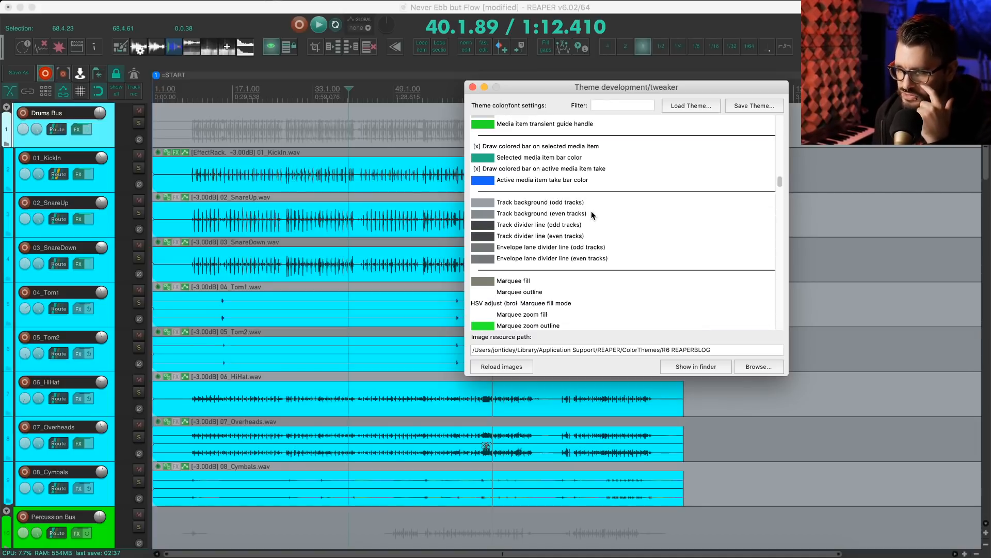
left_click_drag(534, 93, 474, 250)
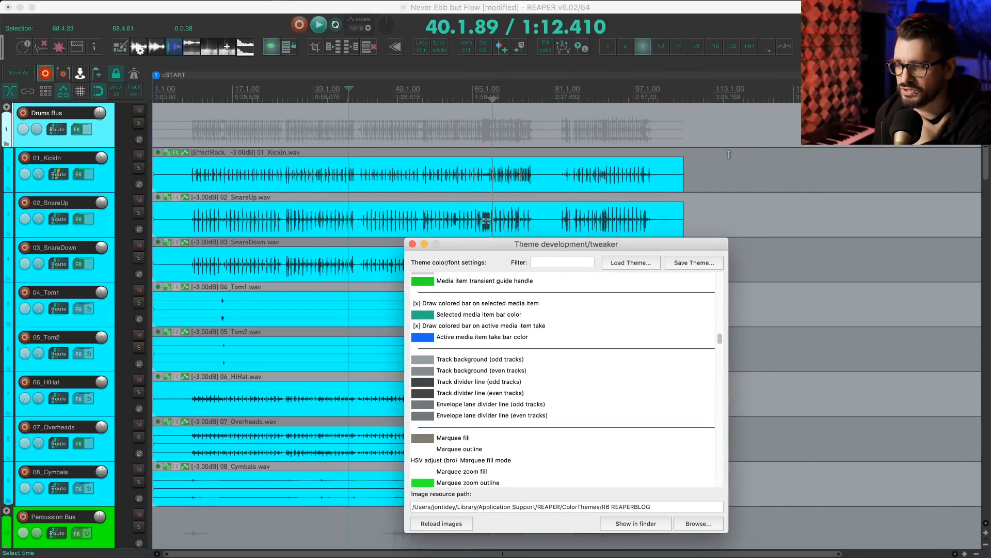
double_click(465, 359)
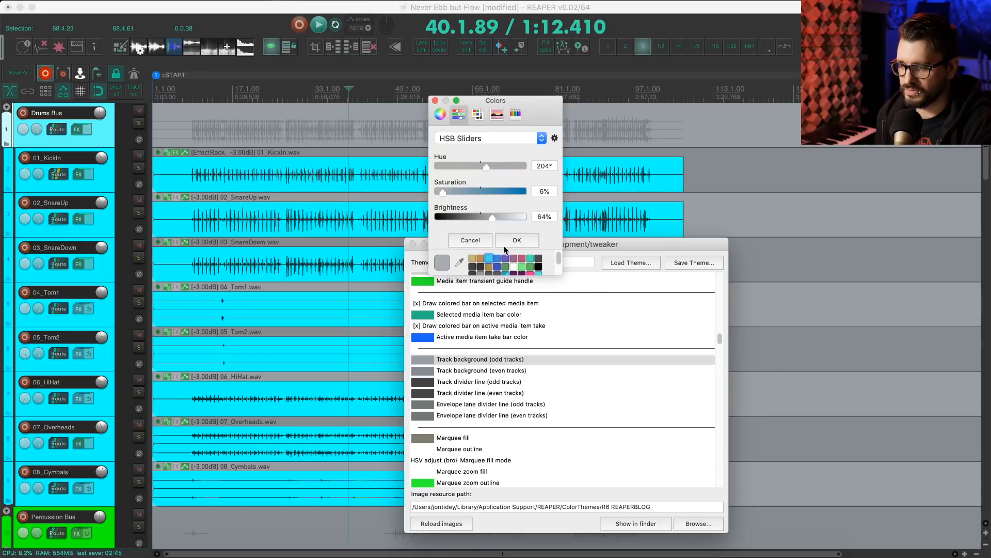
left_click(490, 259)
left_click(517, 240)
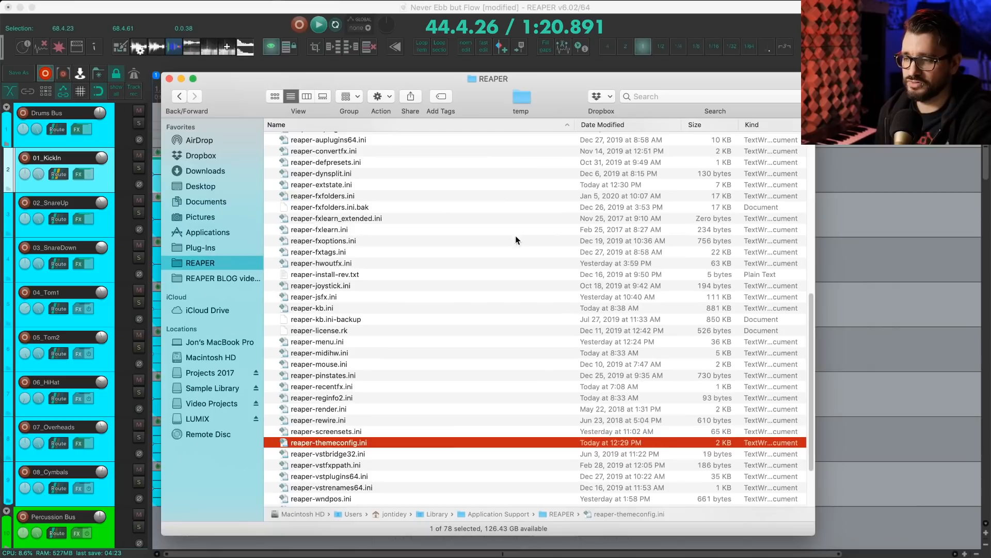
- Open the ColorThemes folder inside the REAPER resource folder
scroll(510, 254, "up", 10)
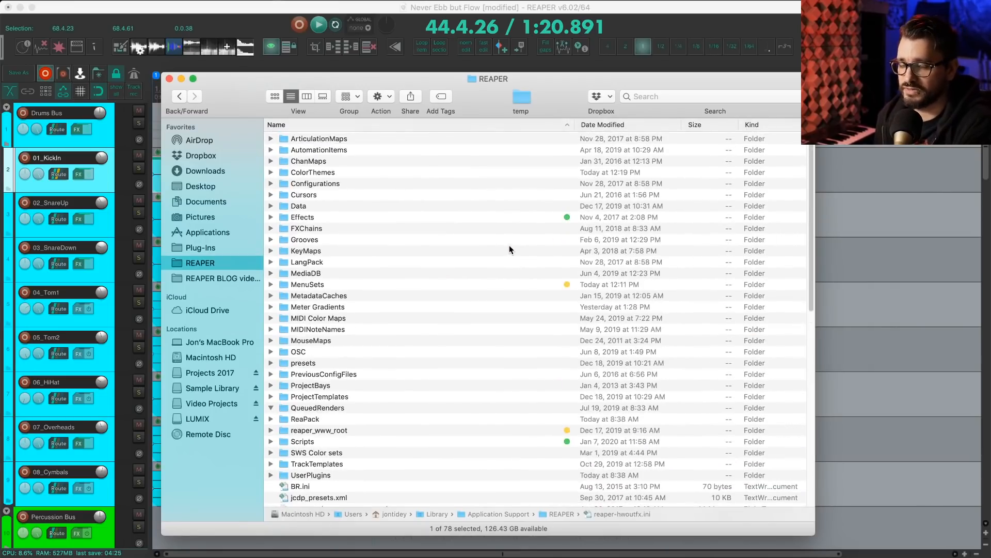
left_click(341, 173)
key("super+o")
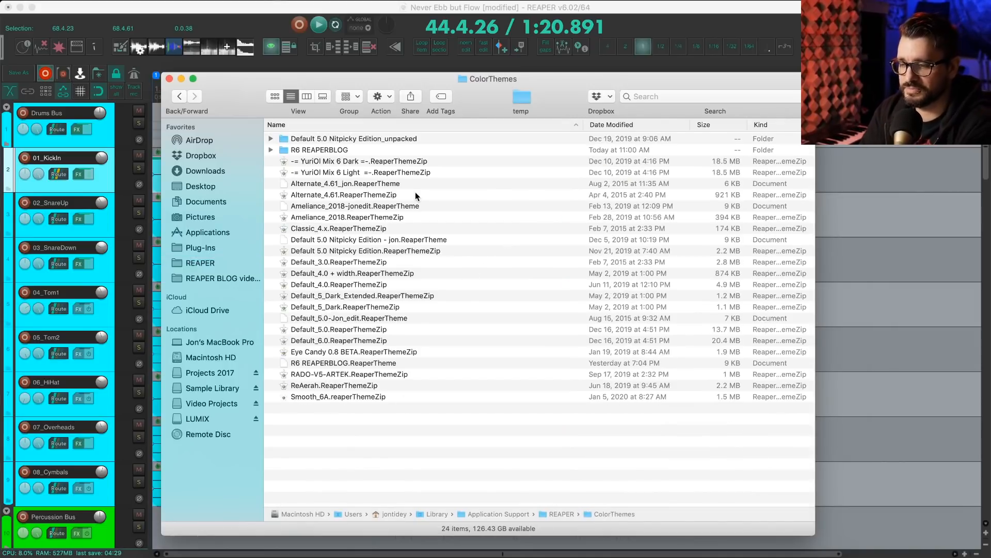
- Duplicate Default_6.0.ReaperThemeZip and rename the duplicate to Default_6.0 copy.ReaperTheme.Zip, accepting the changed extension
left_click(334, 338)
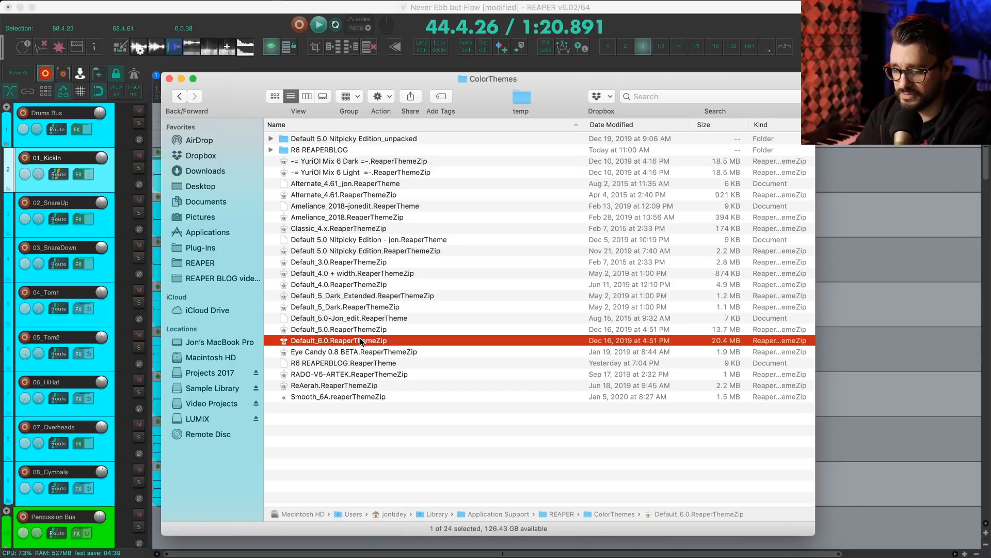
key("super+d")
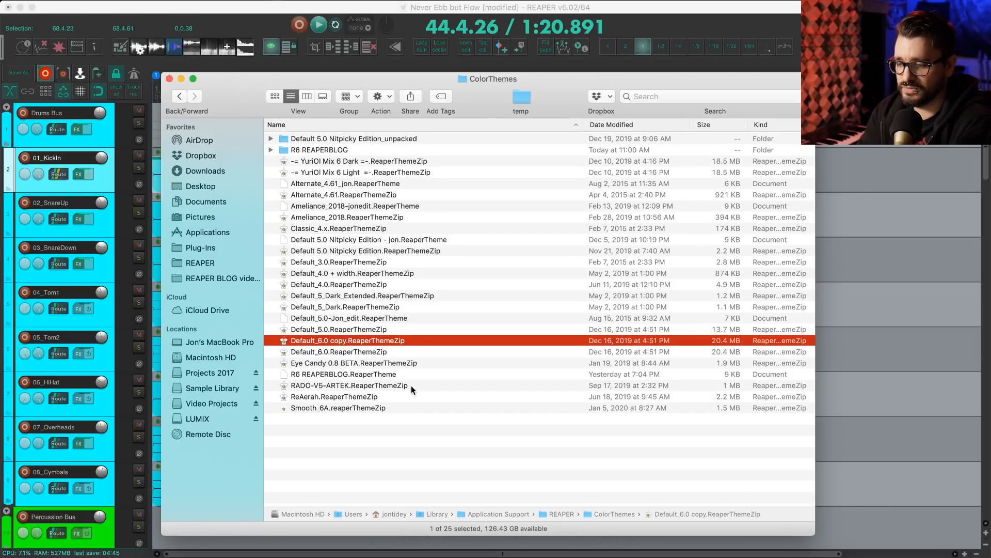
key("Return")
key("Right")
key("Right")
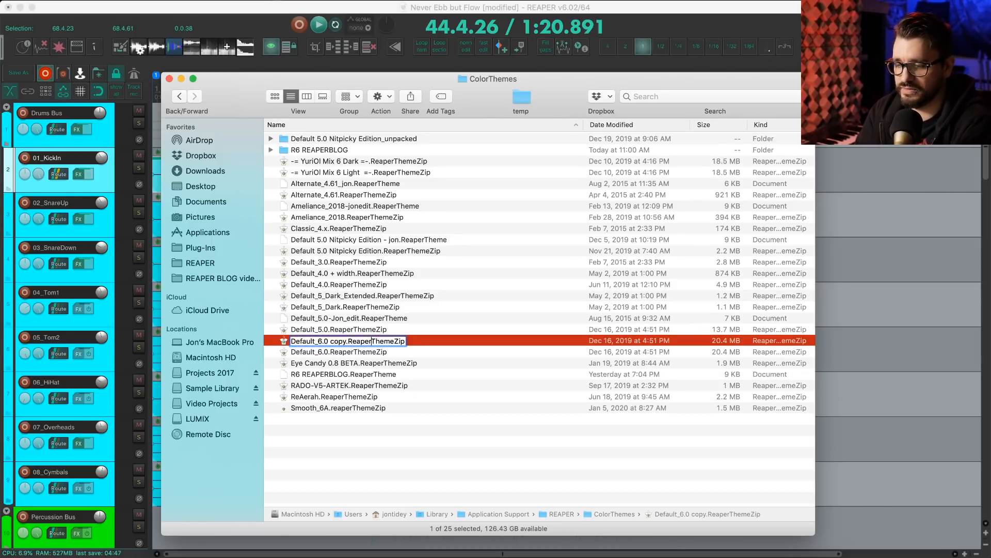
key("Right")
key("Right")
key("Right")
key("Right")
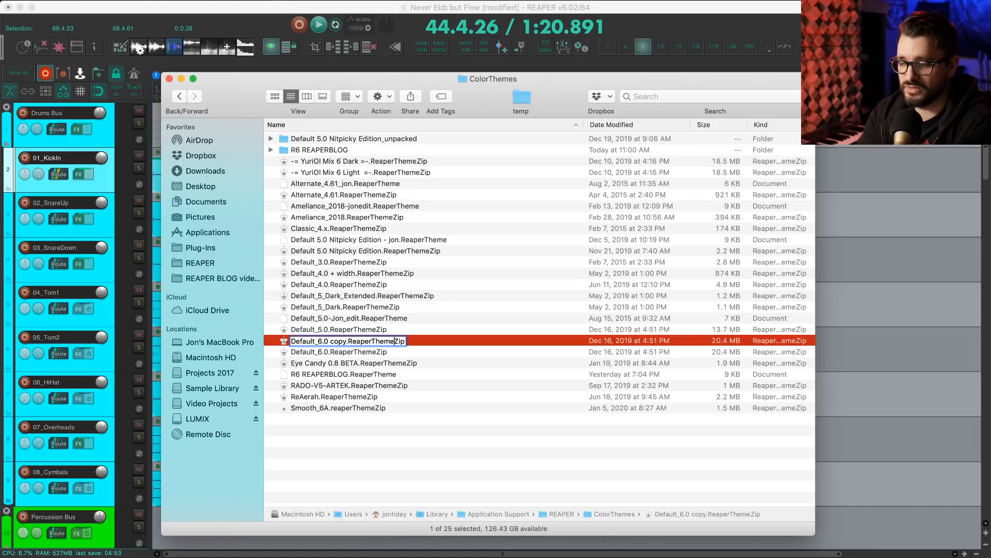
type(".")
key("Return")
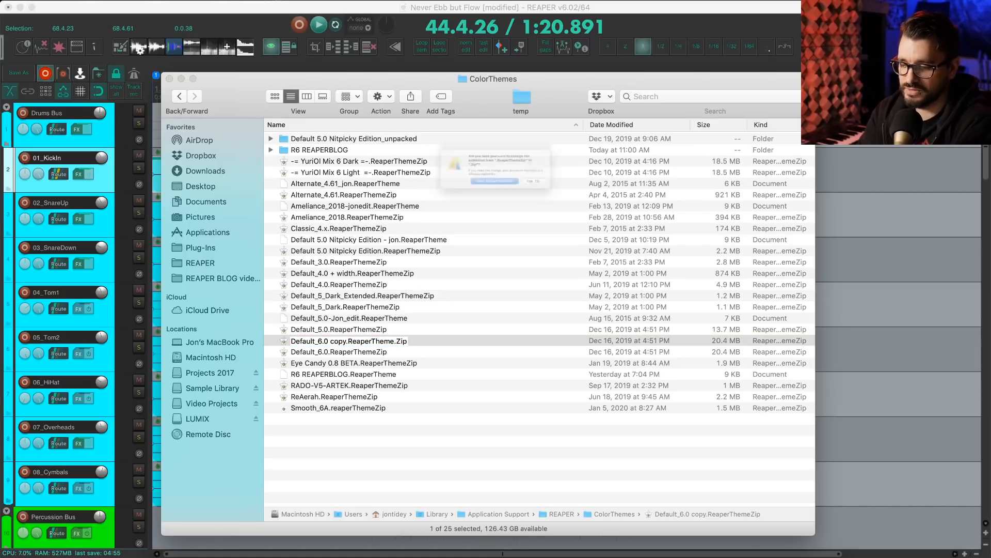
left_click(592, 202)
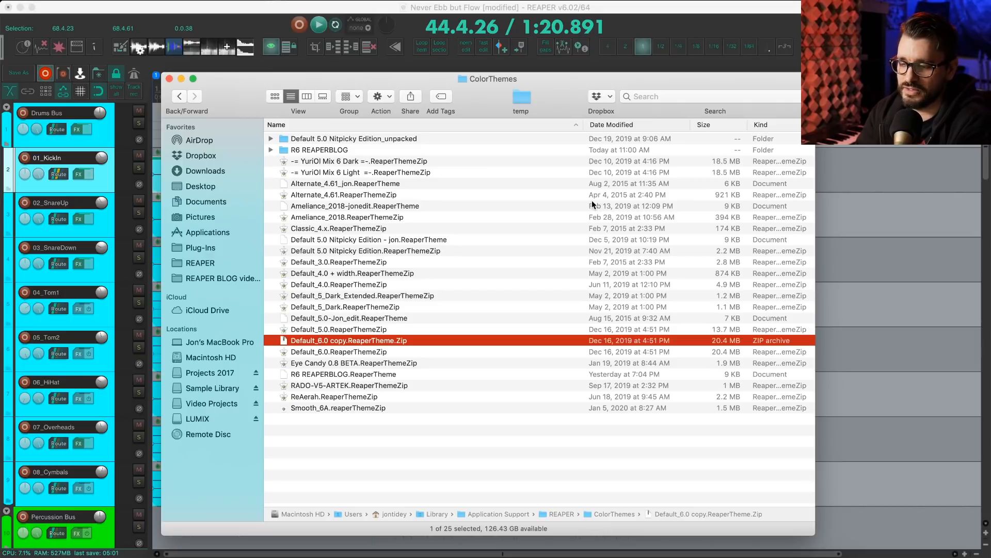
- Extract the Default_6.0 copy.ReaperTheme.Zip archive and move the zip file to the trash
key("super+o")
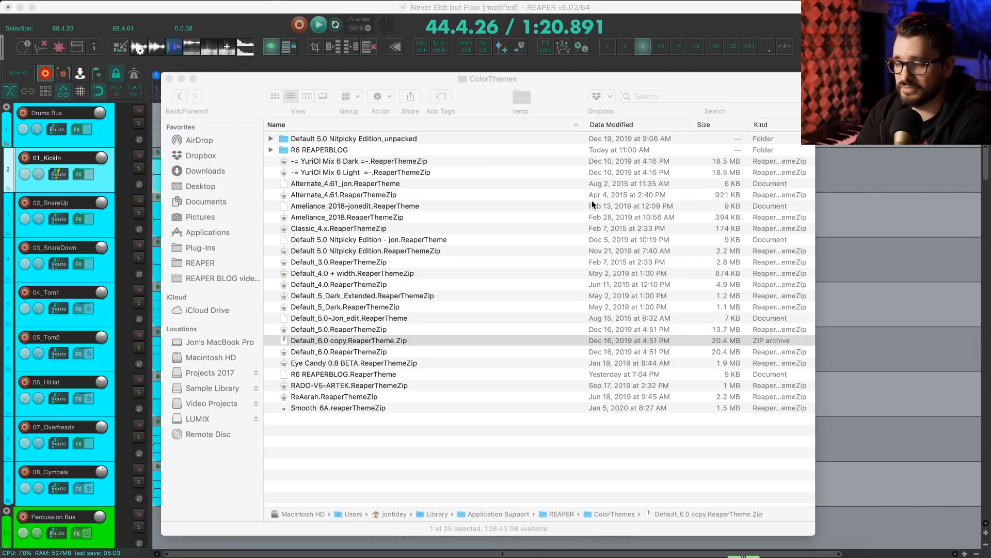
left_click(436, 429)
left_click(406, 385)
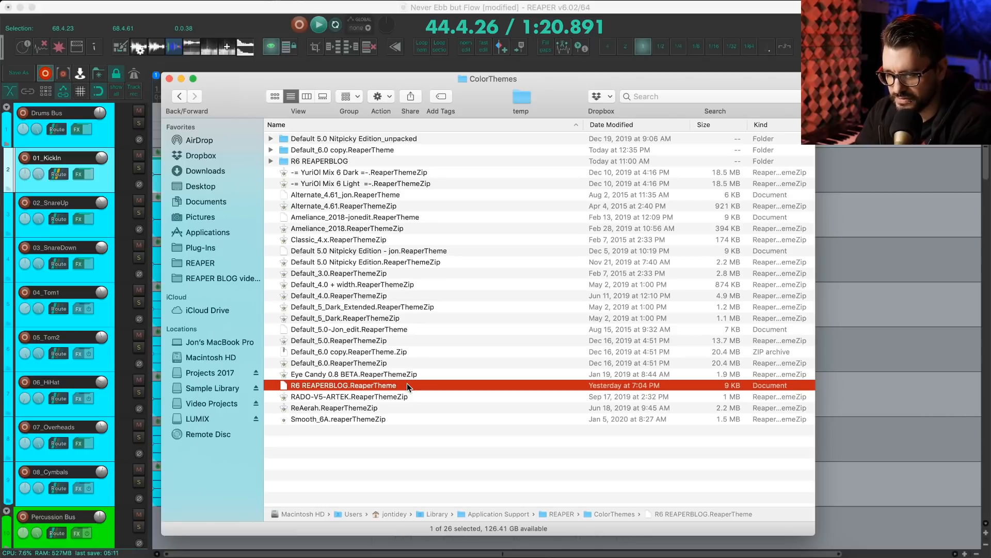
key("Up")
key("Up")
key("Up")
key("super+BackSpace")
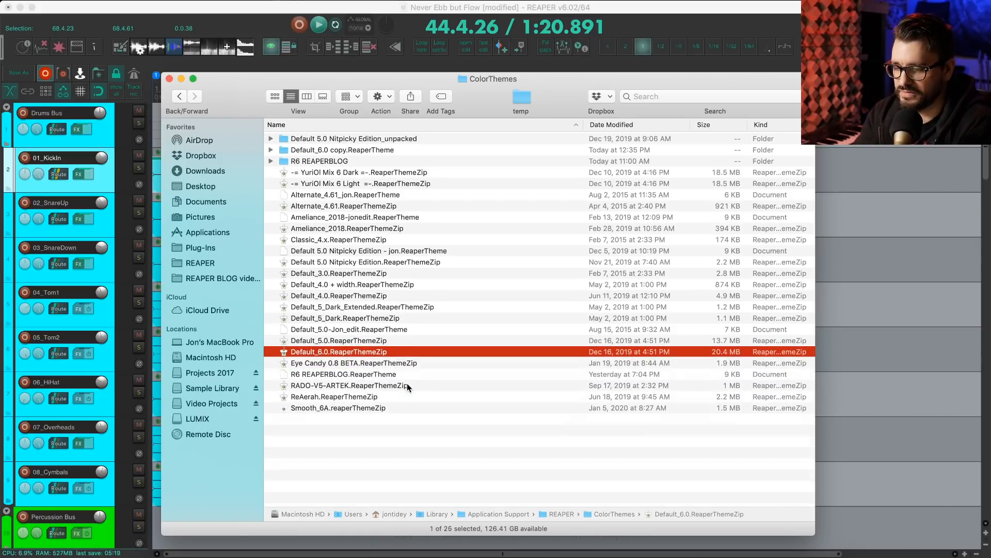
- Expand the Default_6.0 copy.ReaperTheme folder and preview the Default_6.0_unpacked.ReaperTheme file inside it
left_click(390, 138)
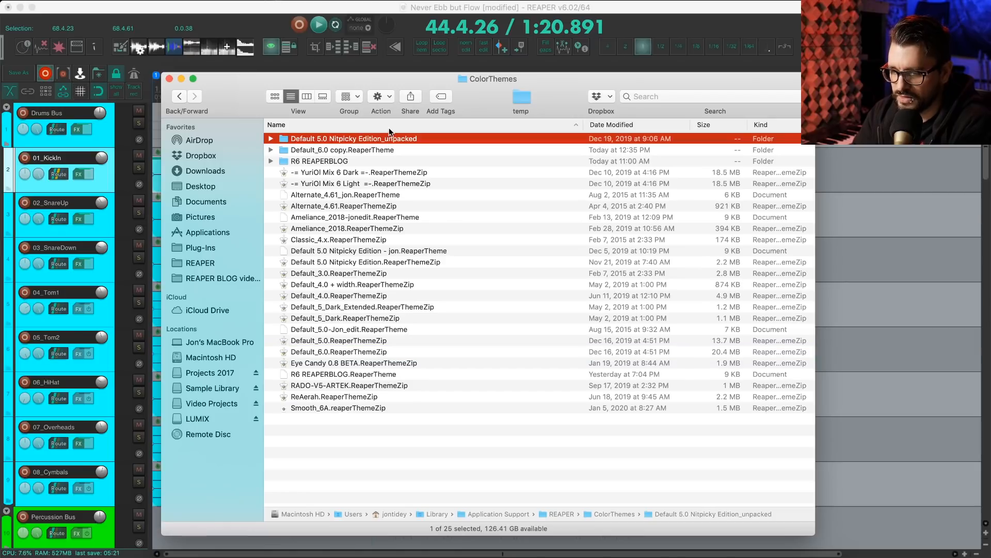
key("Down")
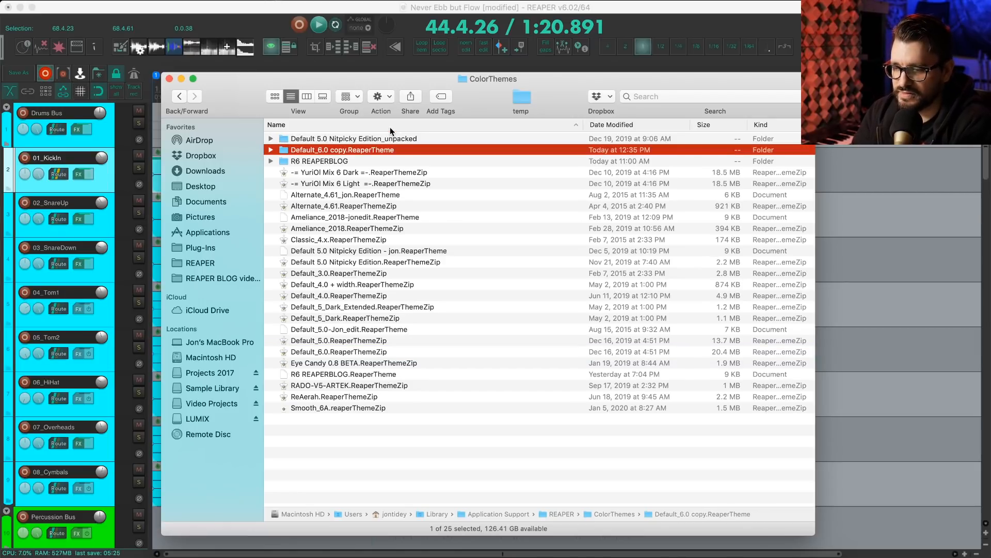
key("Right")
key("Down")
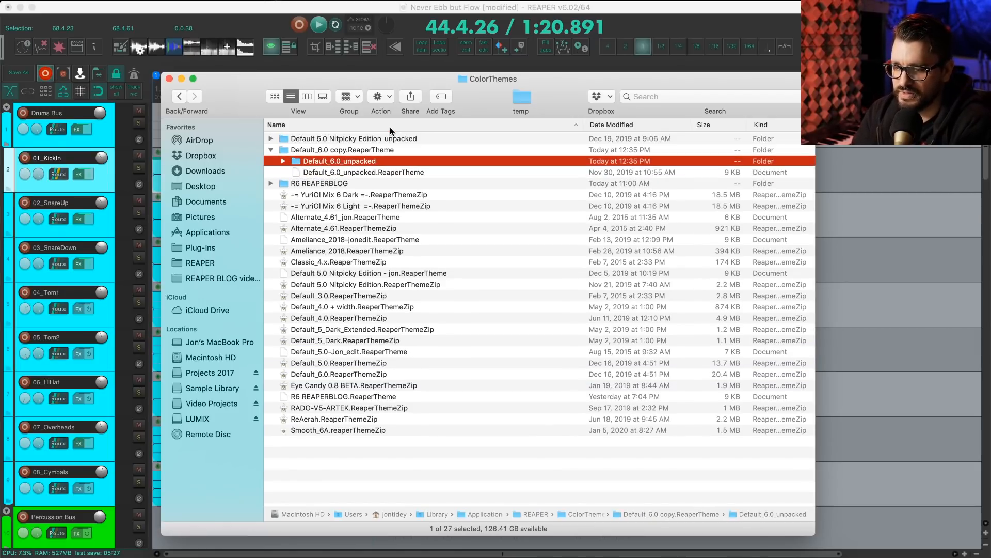
key("Down")
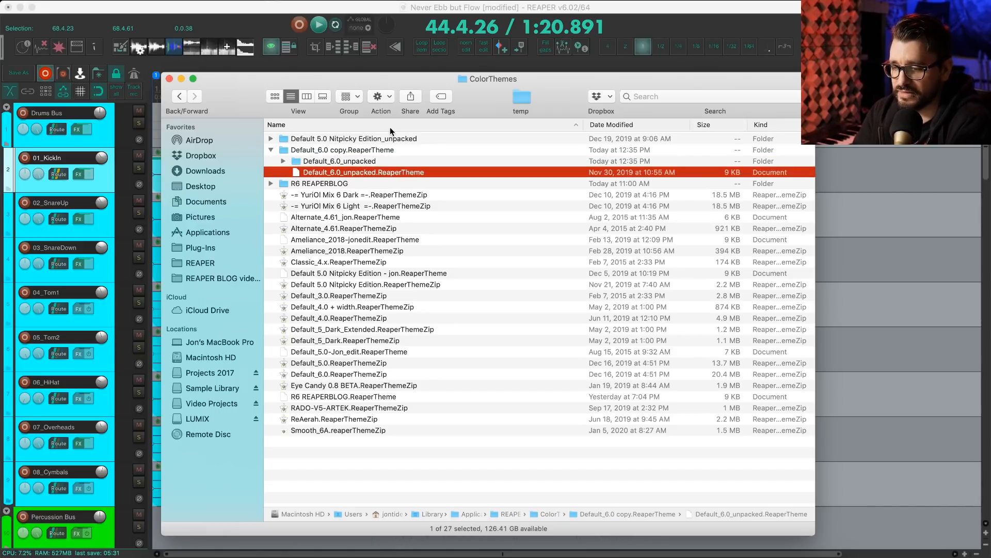
key("Up")
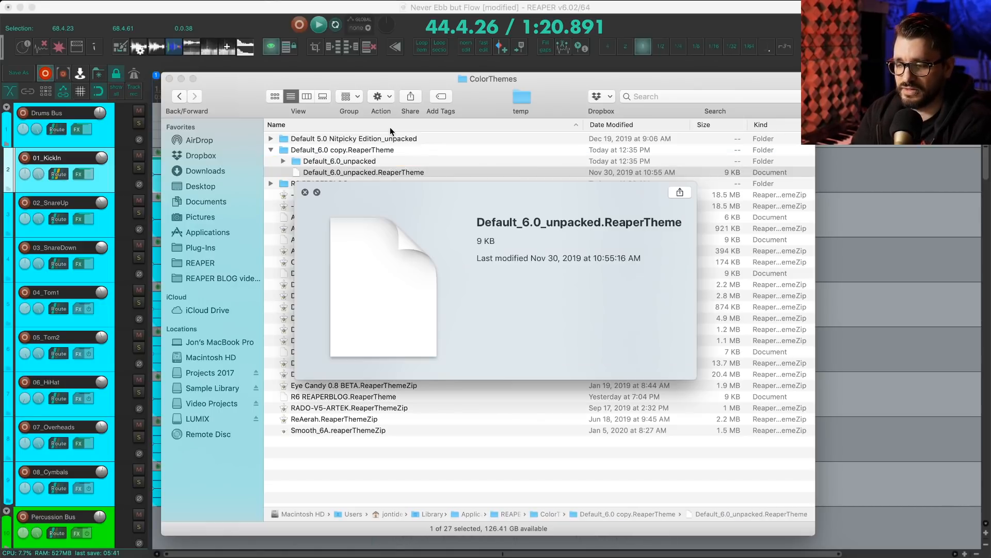
key("Down")
key("space")
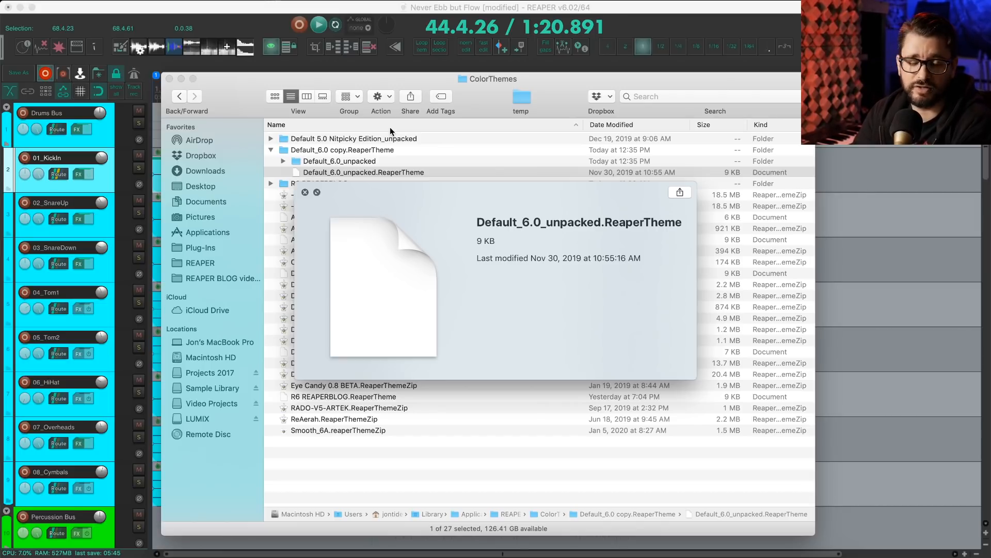
key("space")
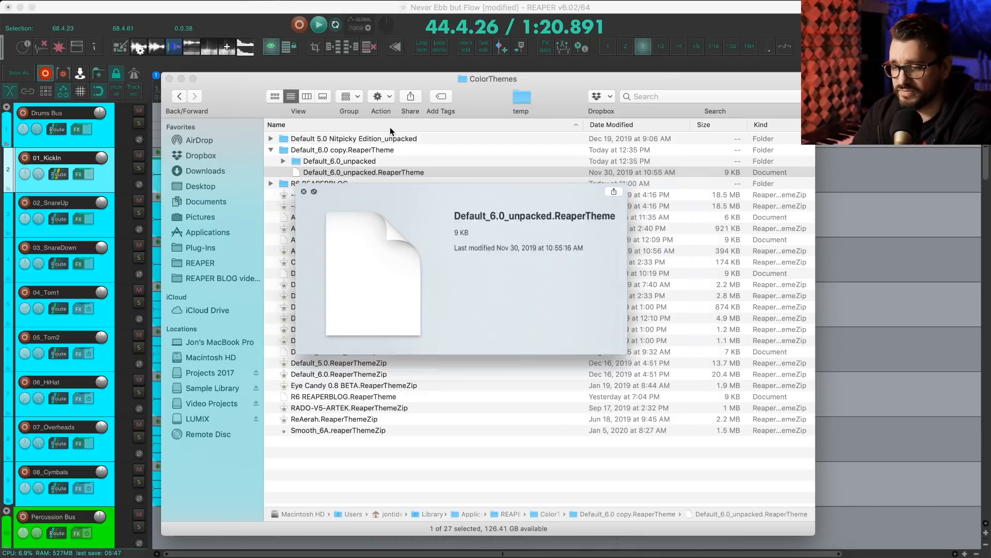
key("Up")
- Move the Default_6.0_unpacked folder and its .ReaperTheme file directly into ColorThemes and delete the emptied Default_6.0 copy.ReaperTheme folder
left_click(402, 152)
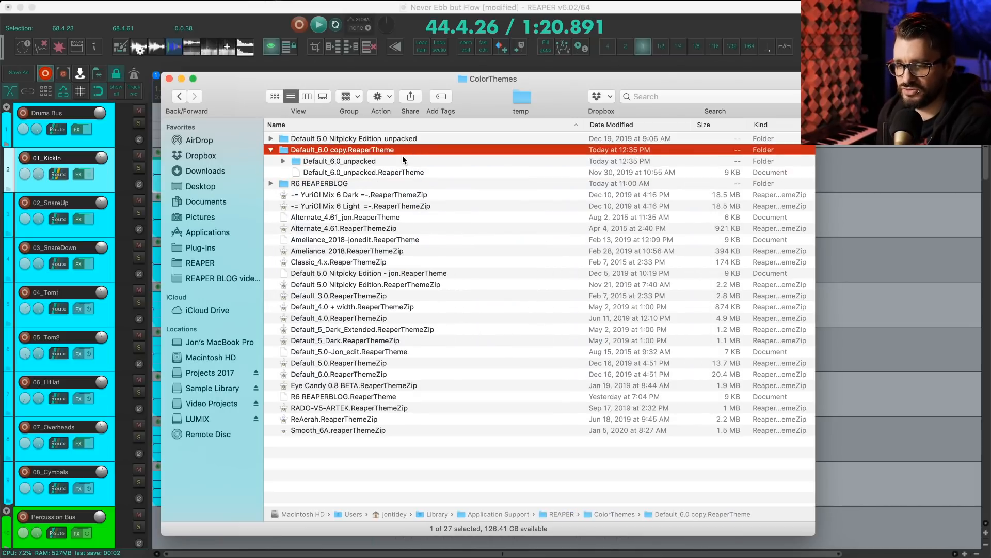
left_click_drag(411, 155, 428, 478)
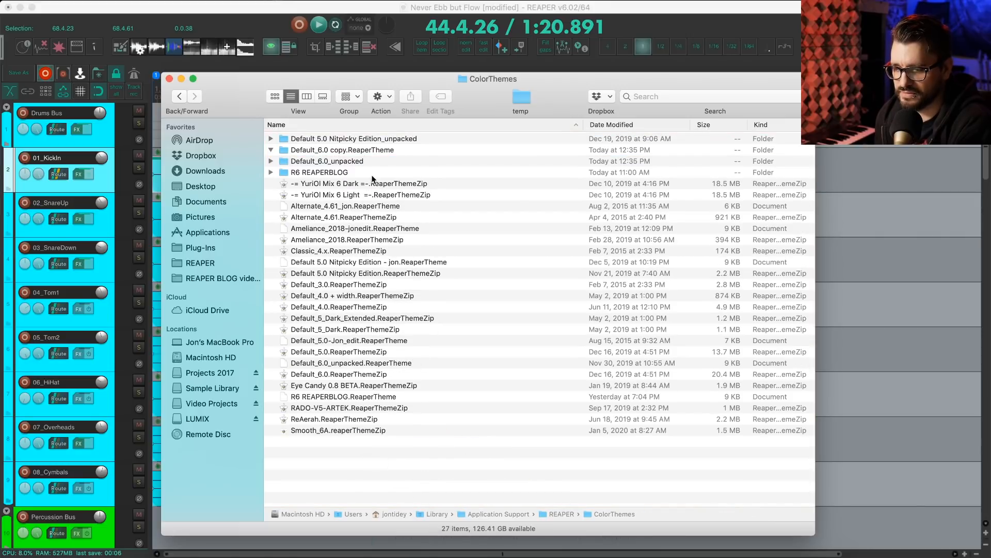
left_click(391, 141)
left_click(429, 149)
key("super+BackSpace")
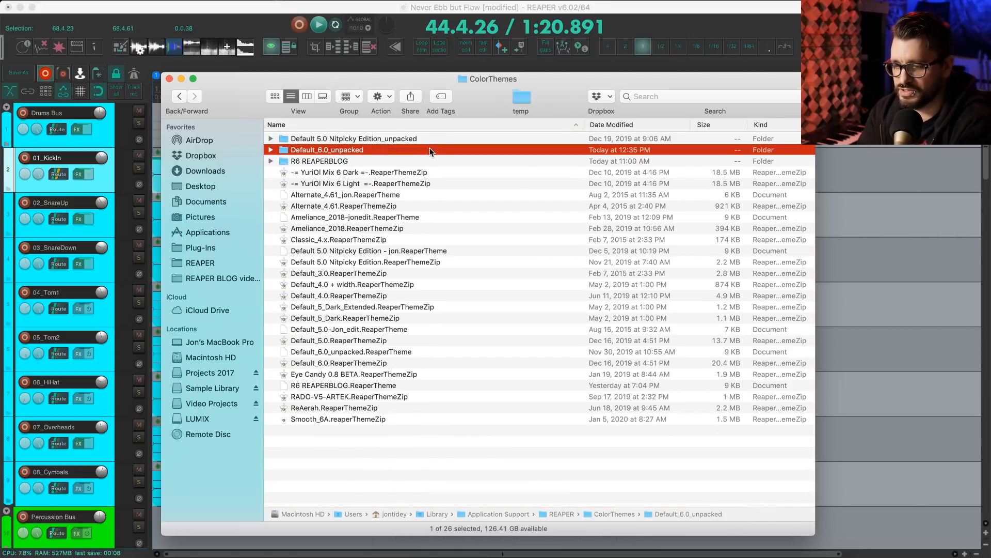
- Rename the Default_6.0_unpacked folder to Custom Default_6.0, accepting the .0 extension
key("Return")
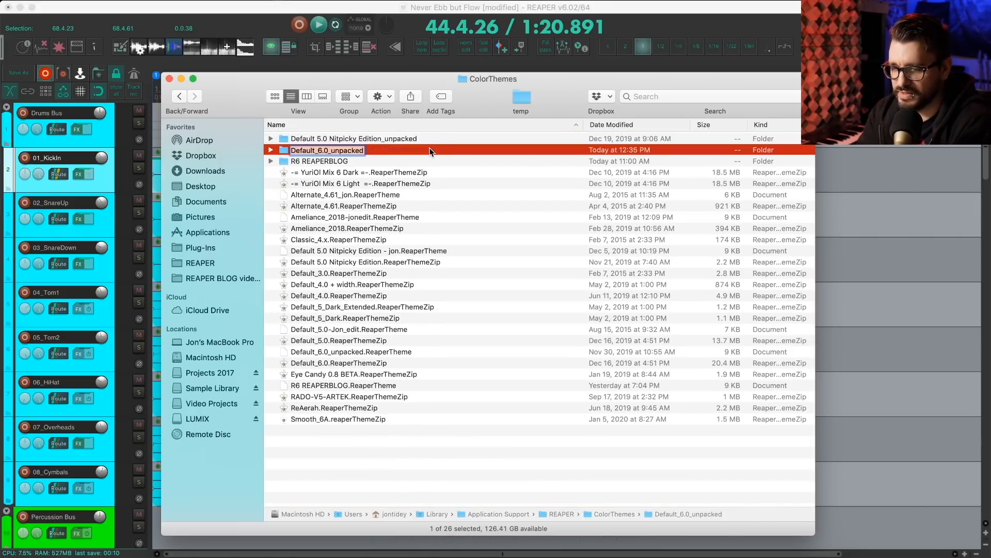
key("Right")
key("BackSpace")
key("BackSpace")
key("BackSpace")
key("BackSpace")
key("BackSpace")
key("BackSpace")
key("BackSpace")
key("BackSpace")
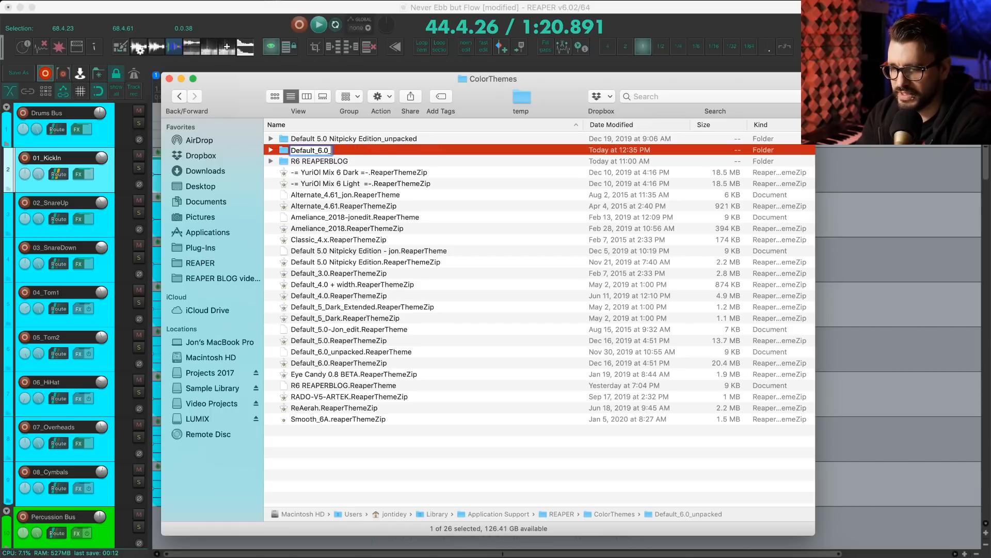
key("BackSpace")
left_click(291, 150)
type("Custom")
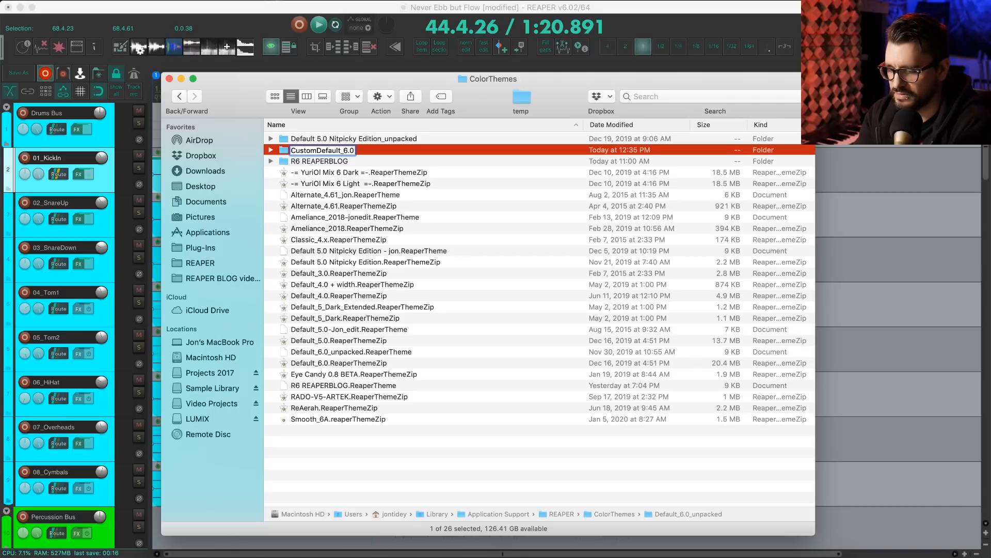
key("Return")
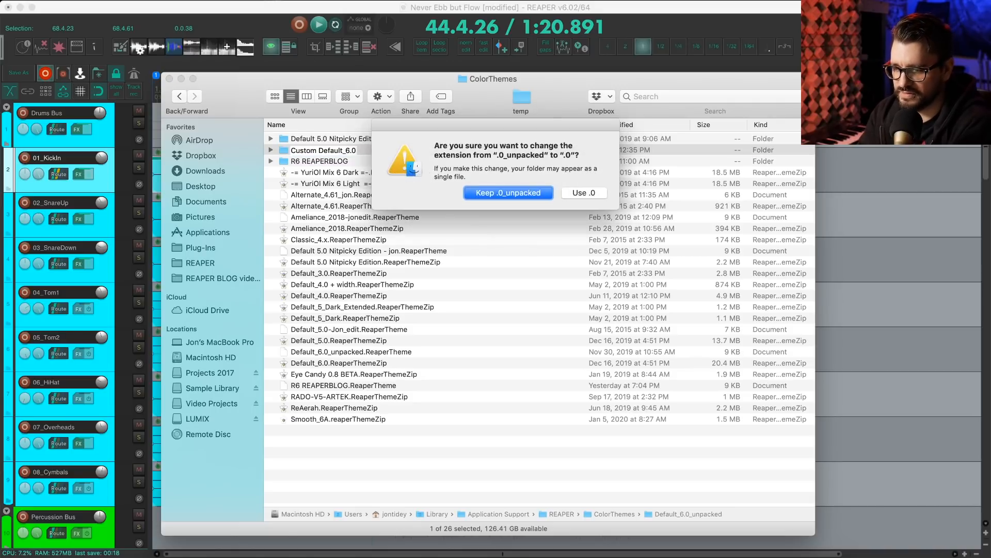
left_click(586, 195)
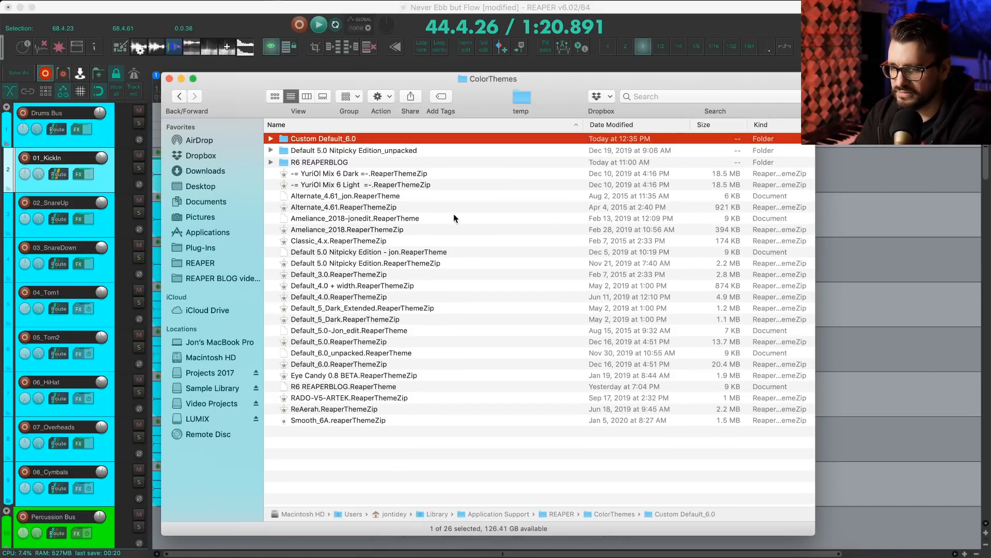
- Rename the Default_6.0_unpacked.ReaperTheme file to Custom Default_6.0.ReaperTheme
left_click(371, 352)
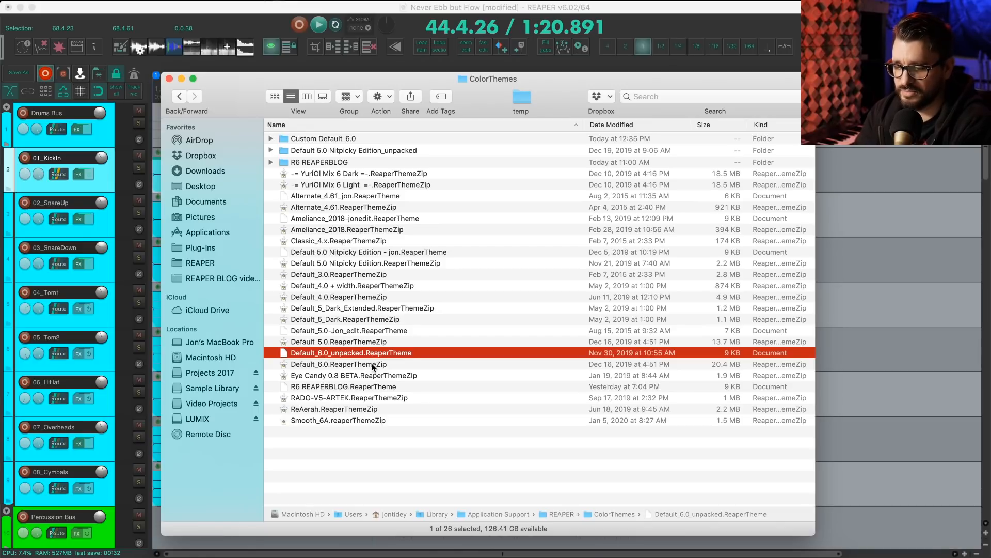
key("Return")
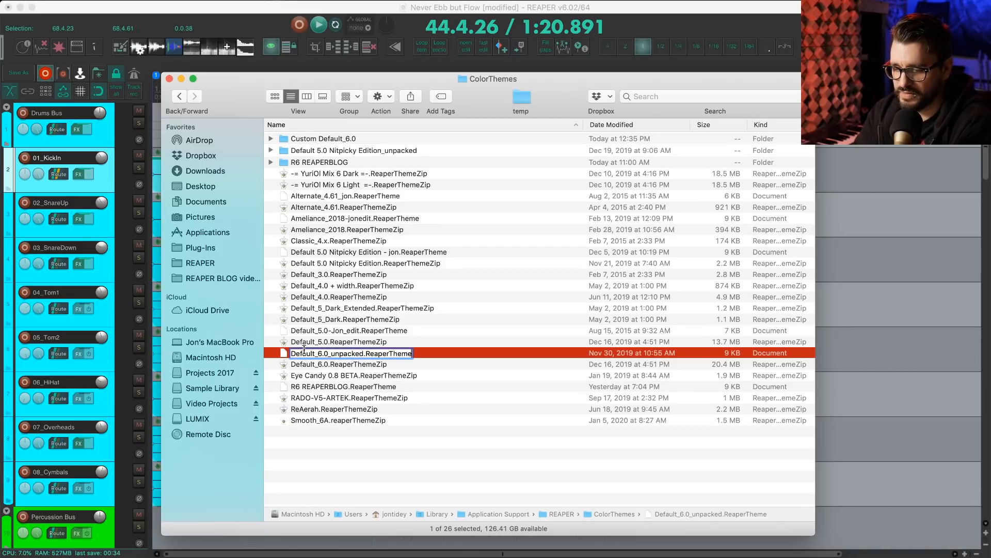
key("BackSpace")
key("BackSpace")
key("BackSpace")
key("BackSpace")
key("BackSpace")
key("BackSpace")
key("BackSpace")
key("BackSpace")
key("BackSpace")
key("super+Left")
type("C")
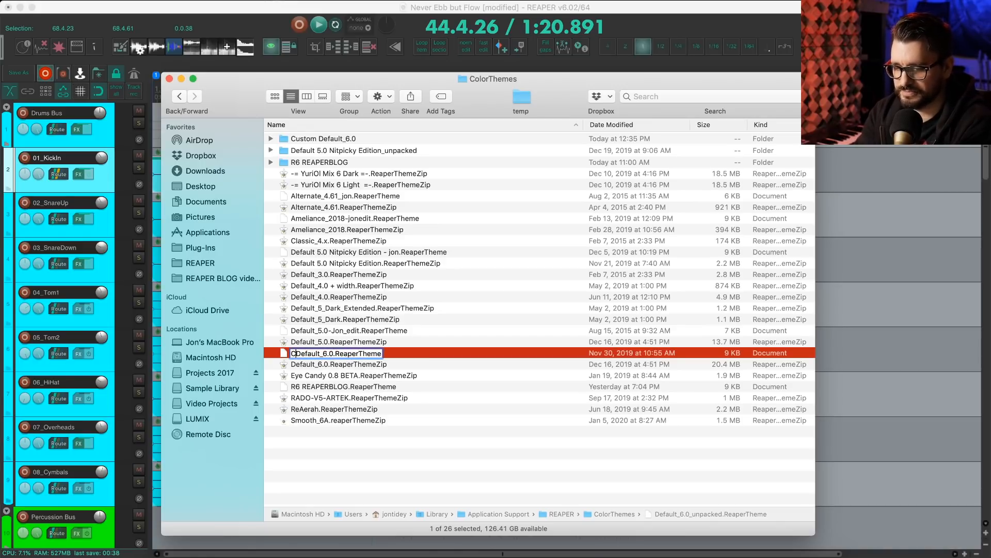
type("ustom")
key("Return")
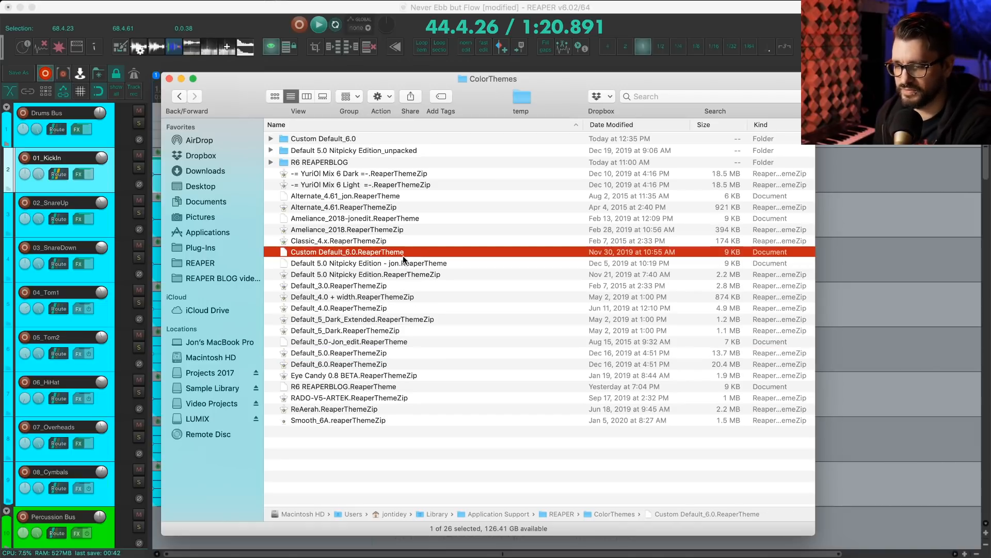
- Move the file window aside and load Custom Default_6.0.ReaperTheme as the active theme in REAPER
left_click(361, 138)
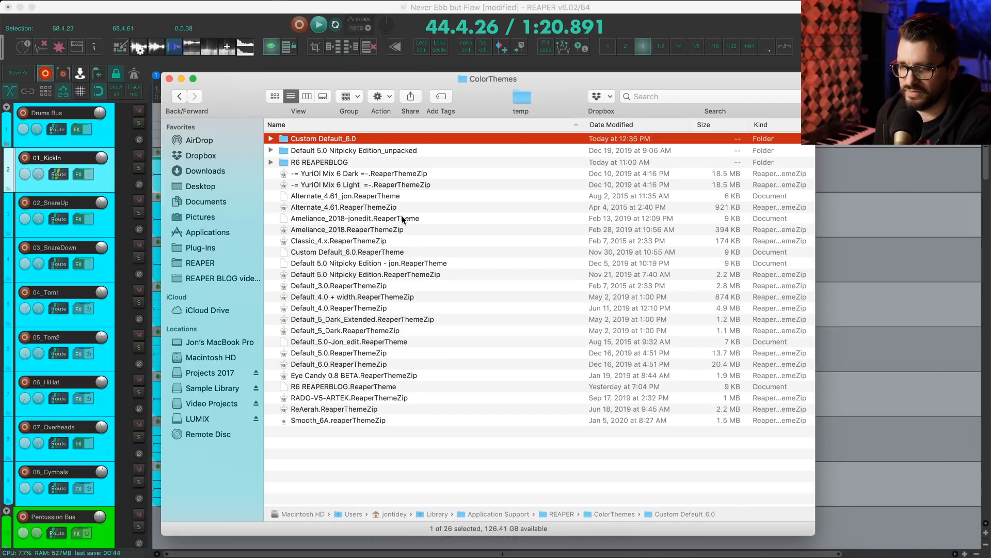
left_click_drag(404, 78, 604, 102)
left_click(547, 275)
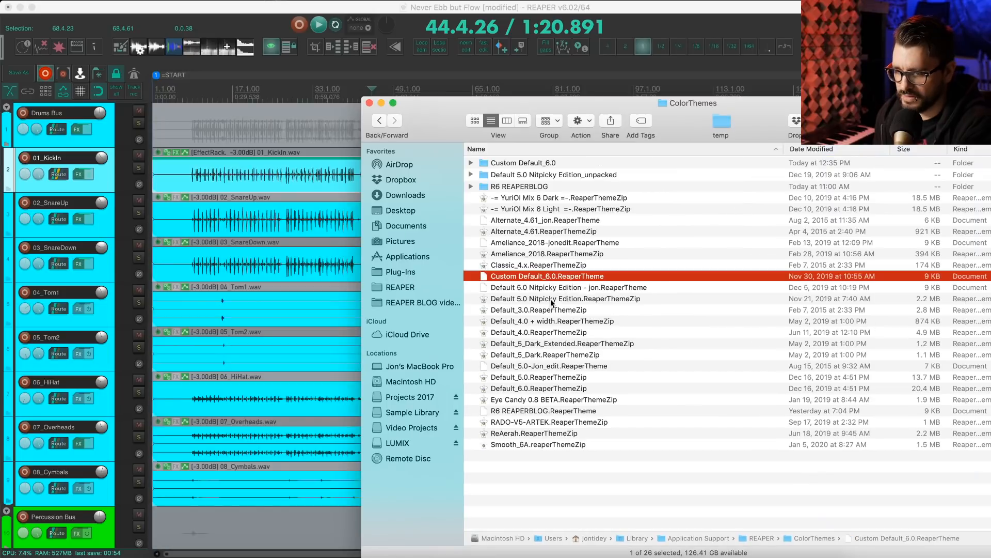
left_click_drag(536, 277, 286, 224)
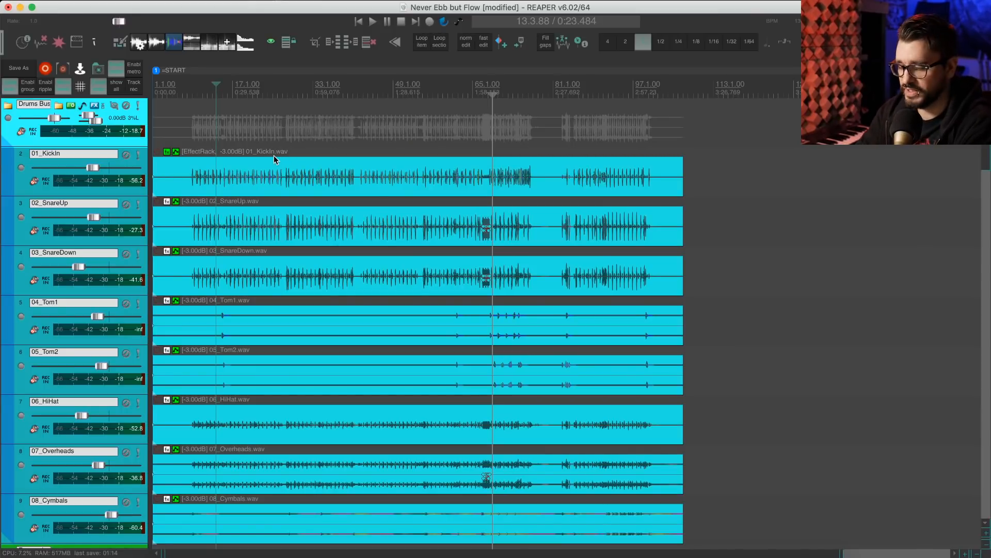
- Run the action "Theme development: Show theme tweak/configuration window" for the newly loaded theme
key("shift+slash")
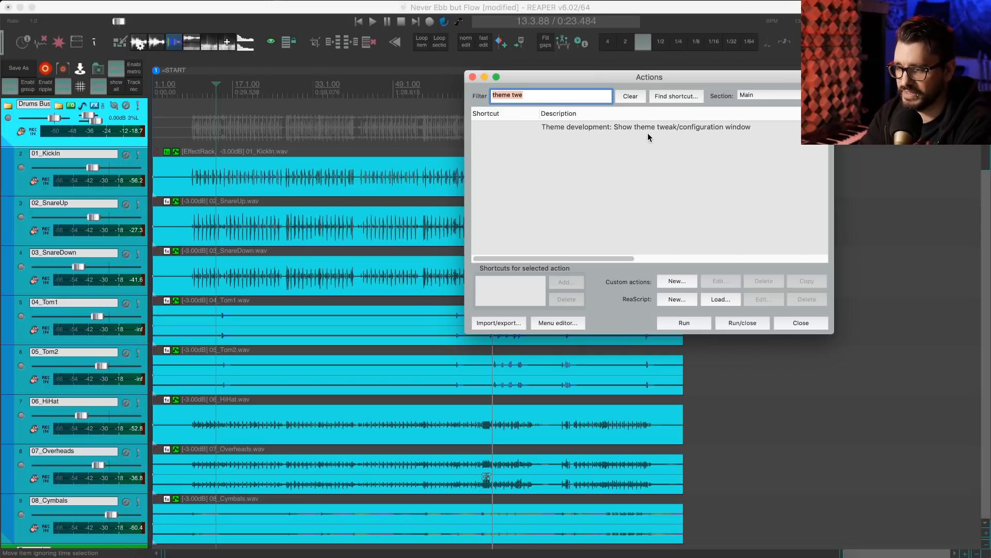
double_click(655, 129)
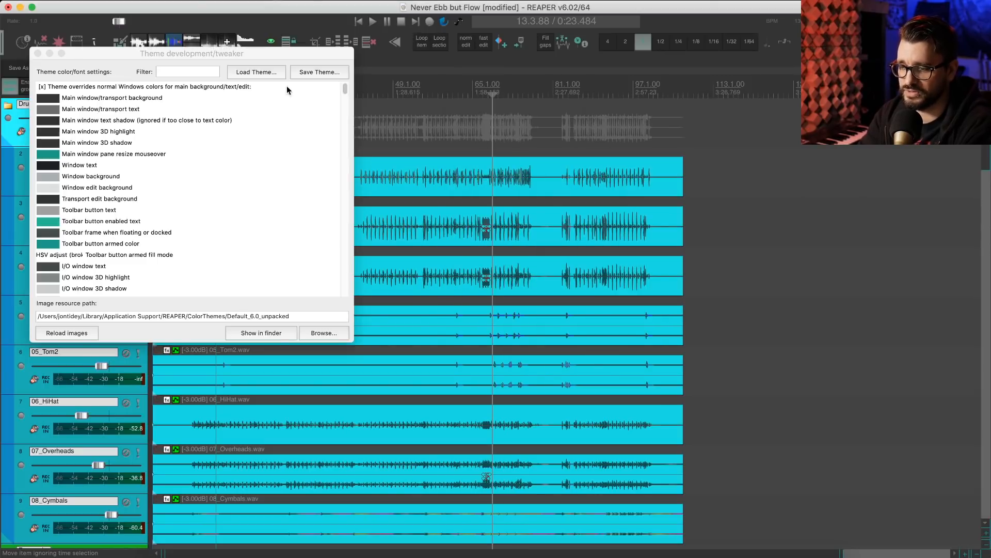
- Change the folder name ending the theme's image resource path to Custom Default_6.0 and reload the images
left_click(243, 316)
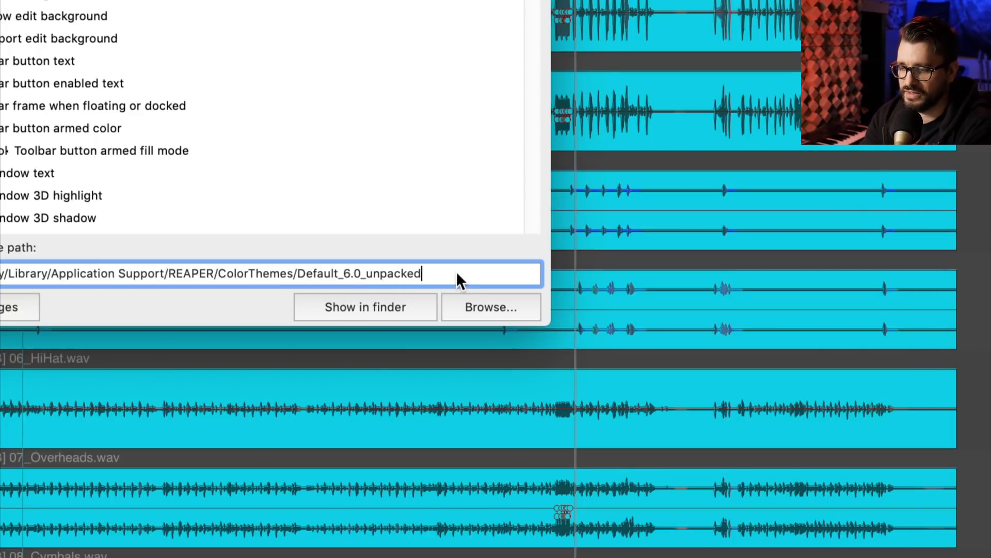
key("BackSpace")
key("BackSpace")
key("BackSpace")
key("BackSpace")
key("BackSpace")
key("BackSpace")
key("BackSpace")
key("BackSpace")
key("BackSpace")
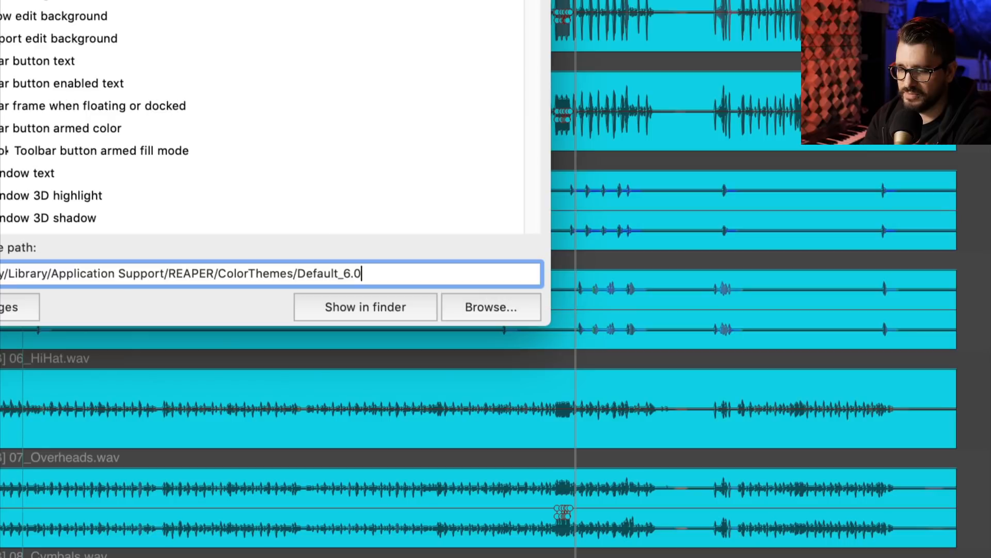
key("Left")
key("Left")
key("Left")
key("Left")
key("Left")
key("Left")
key("Left")
key("Left")
key("Left")
key("Left")
key("Left")
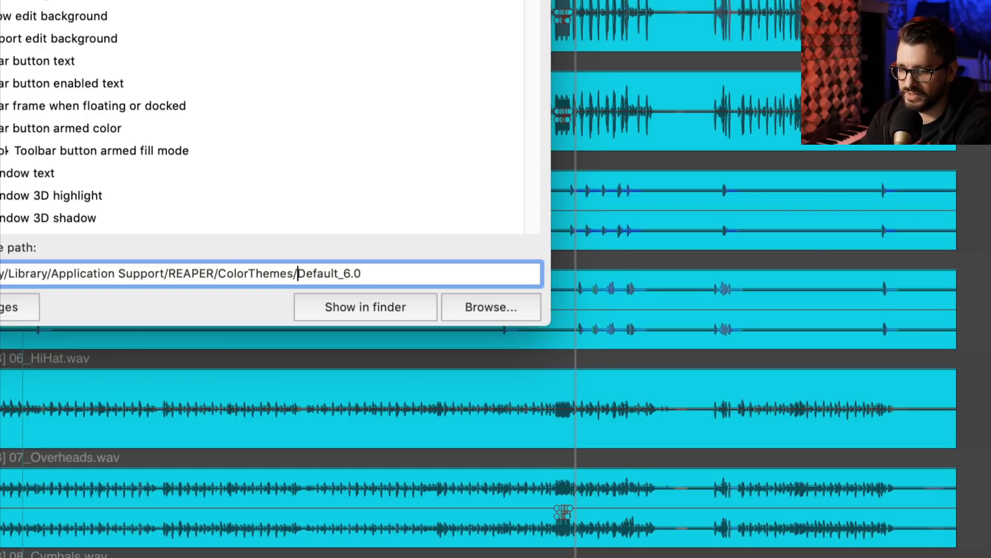
type("Cus")
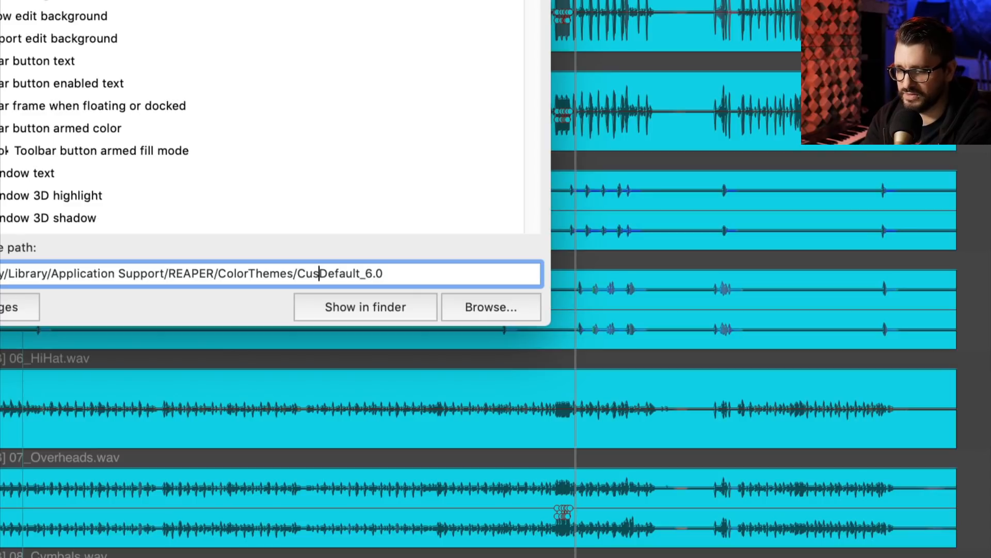
type("tom")
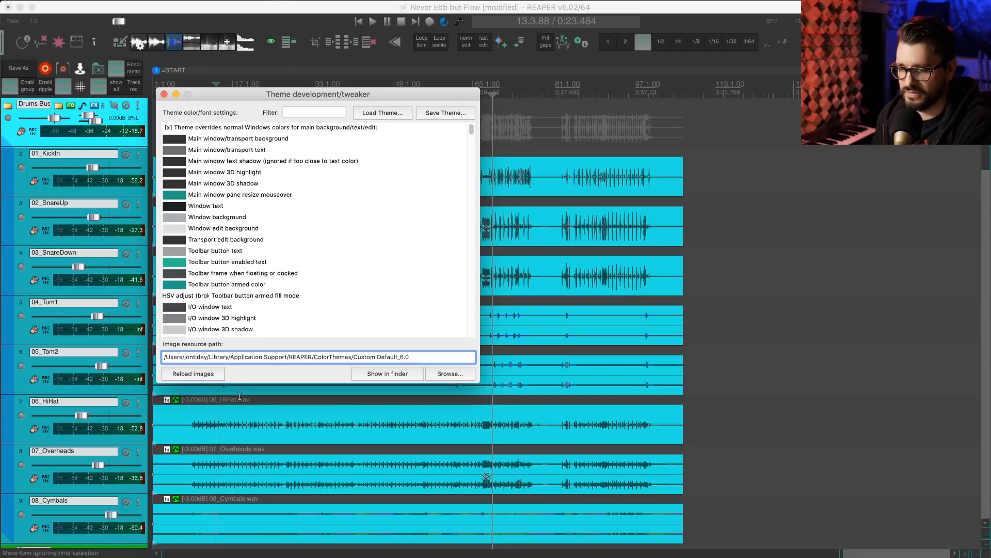
left_click(207, 374)
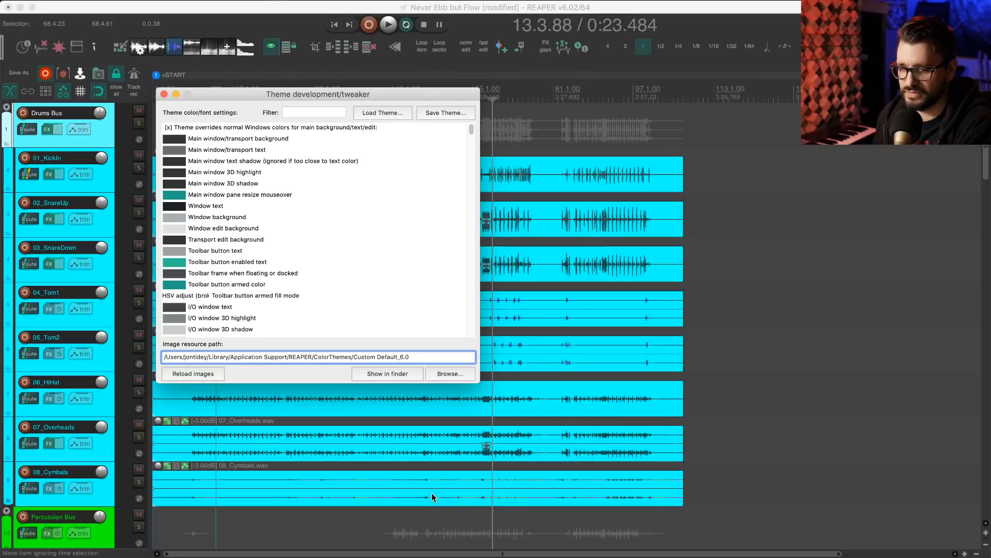
- Save the theme as Custom Default_6.0.ReaperTheme, replacing the existing file, and load Custom Default_6.0 as the active theme
left_click(432, 114)
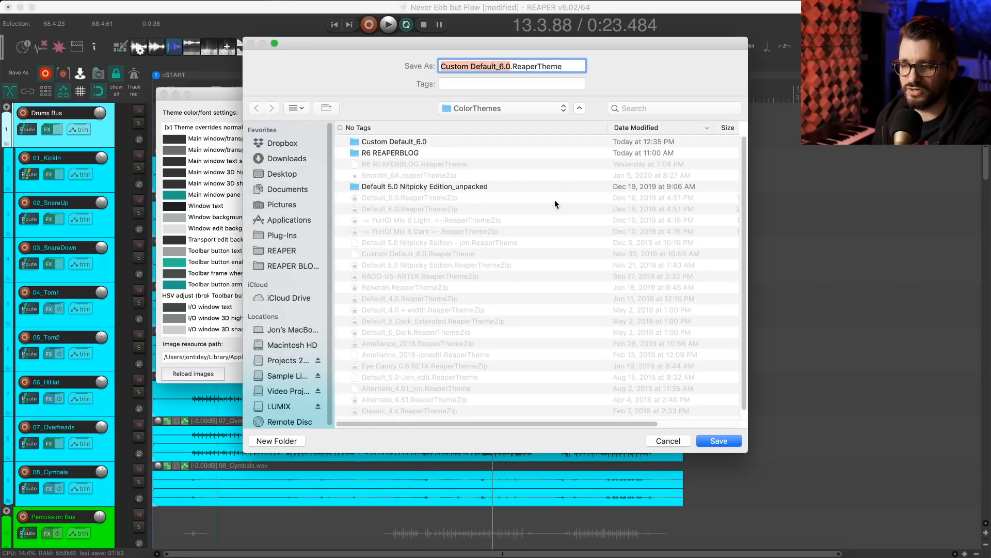
left_click(721, 442)
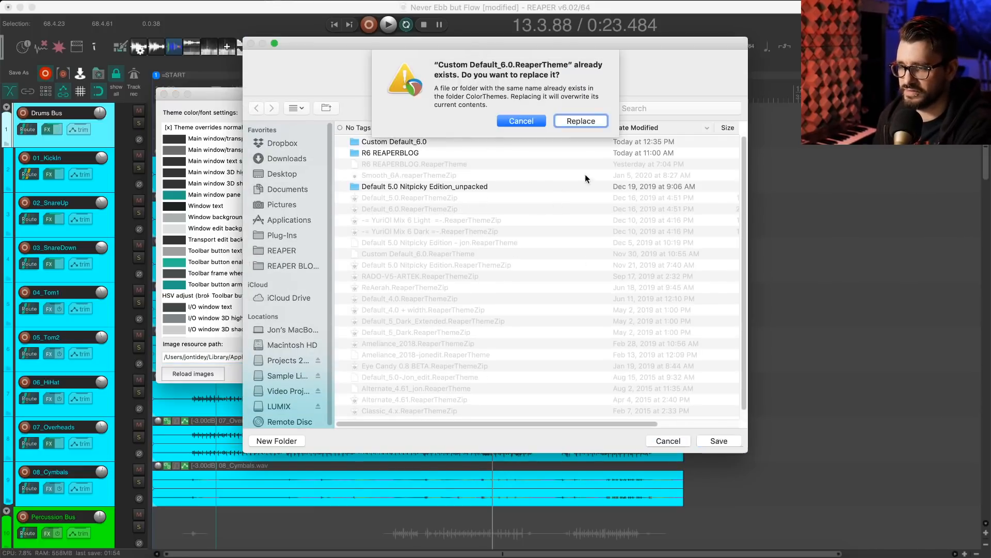
left_click(581, 120)
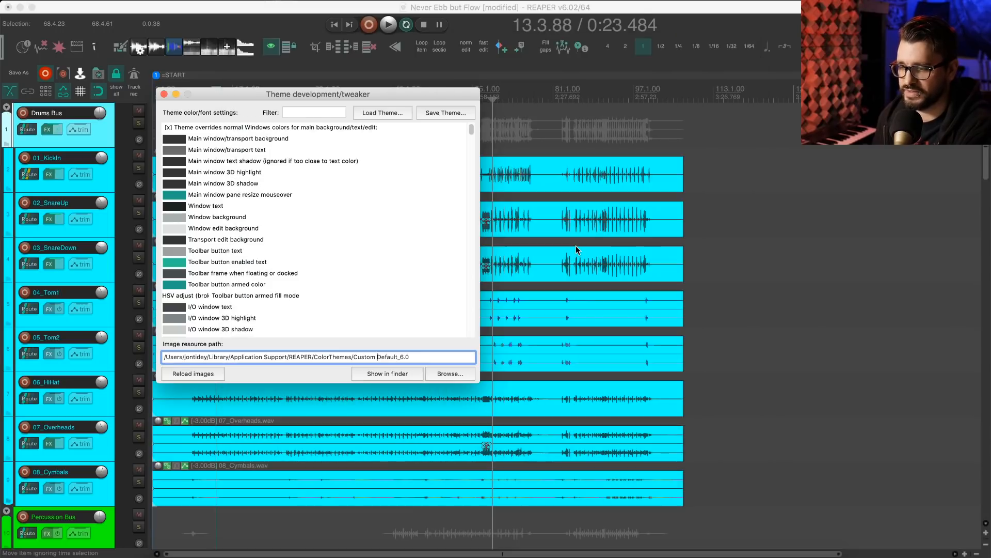
left_click(383, 112)
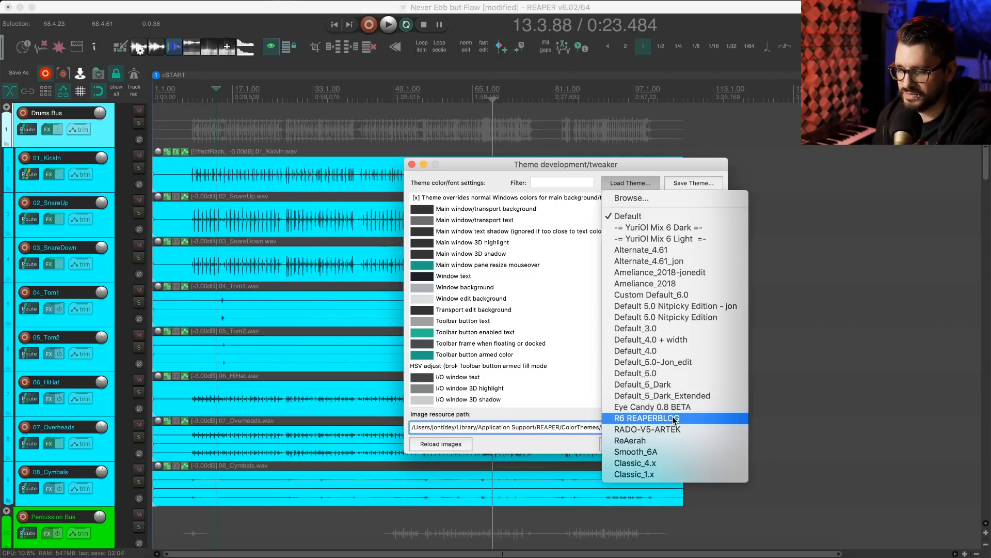
left_click(665, 295)
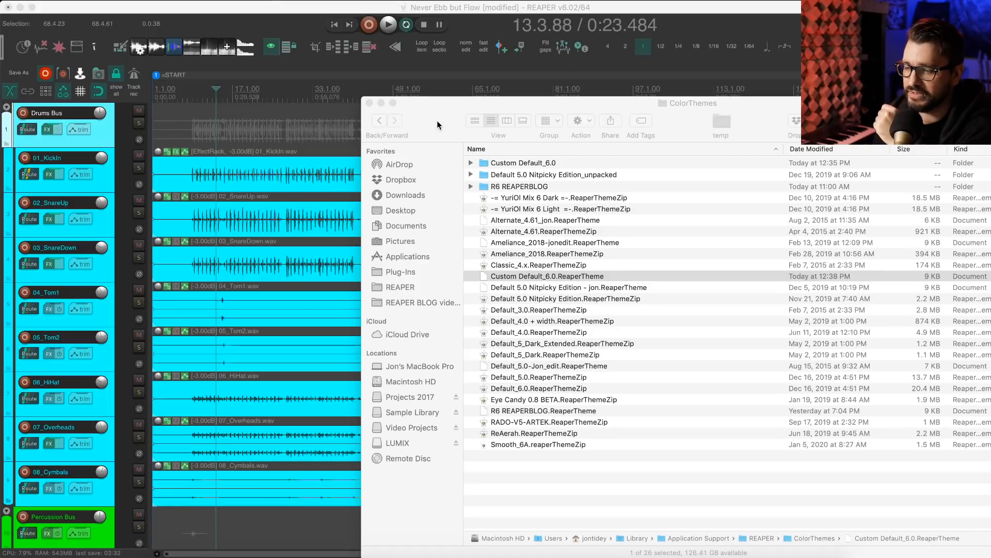
- Open the Custom Default_6.0 folder and examine its PNG images and the 200 subfolder
double_click(437, 120)
double_click(450, 103)
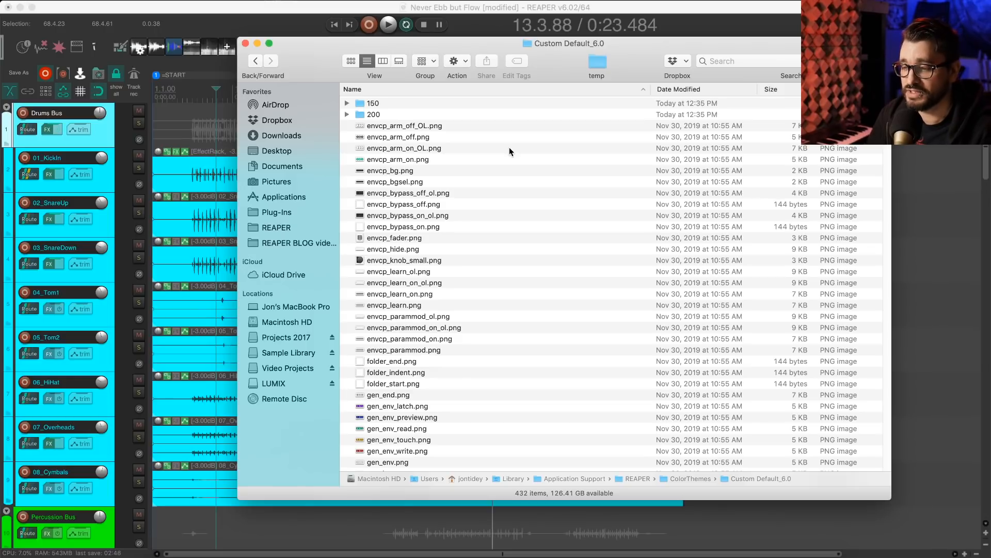
left_click(452, 127)
scroll(464, 151, "down", 1)
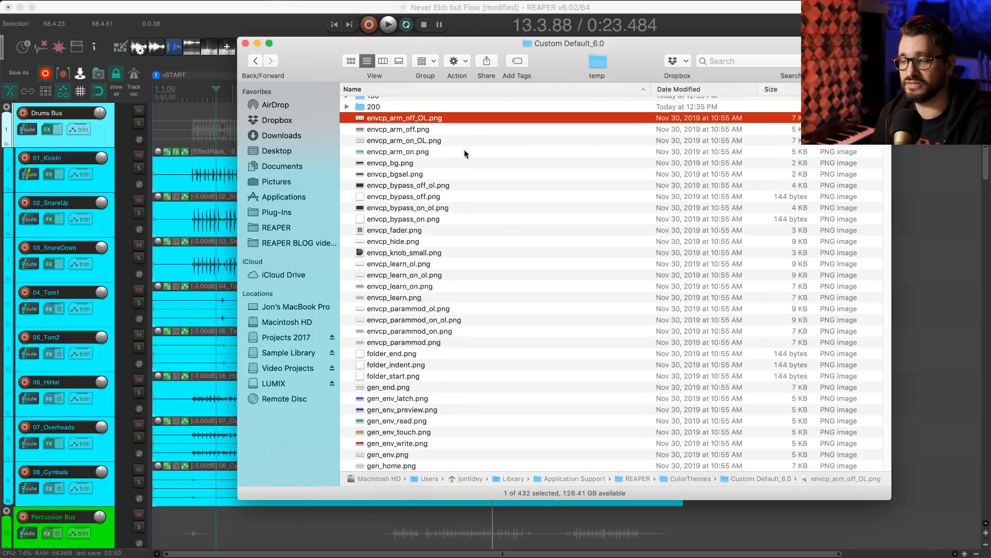
scroll(464, 150, "down", 5)
scroll(463, 150, "up", 5)
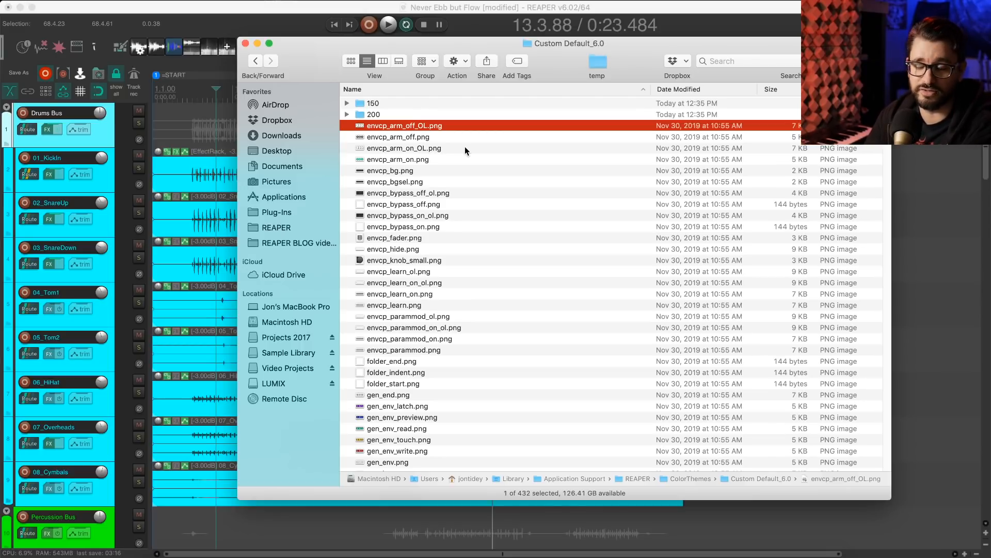
left_click(470, 271)
left_click(387, 114)
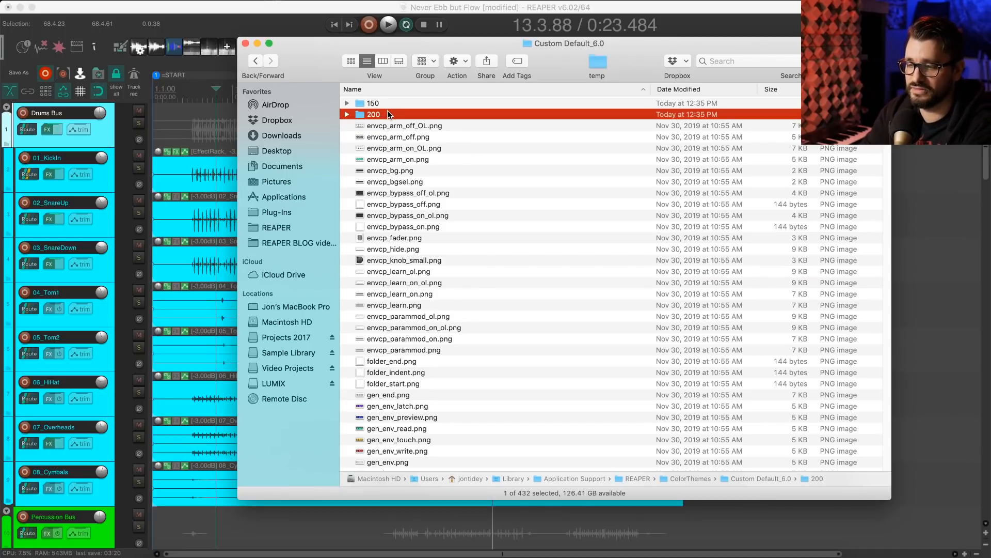
double_click(387, 114)
key("super+Up")
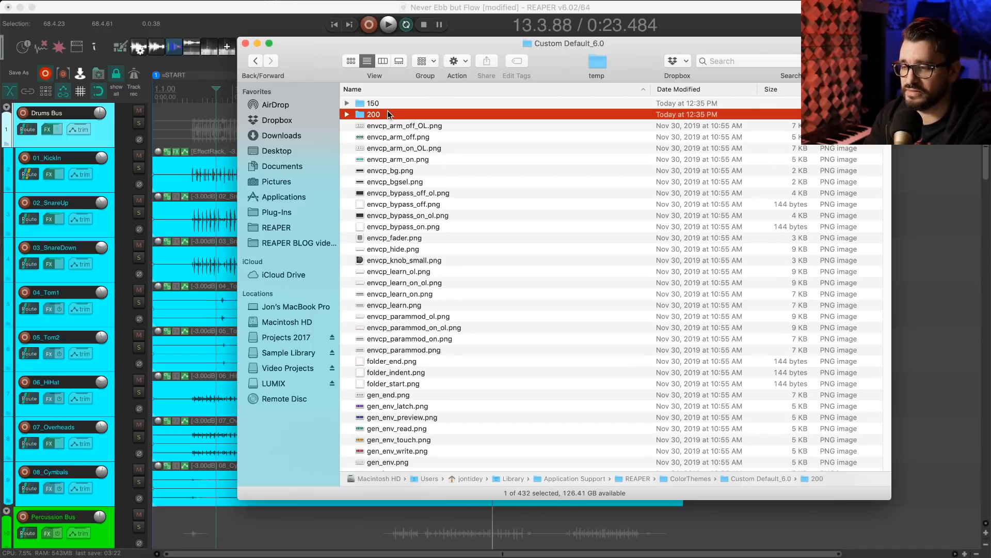
scroll(491, 191, "down", 2)
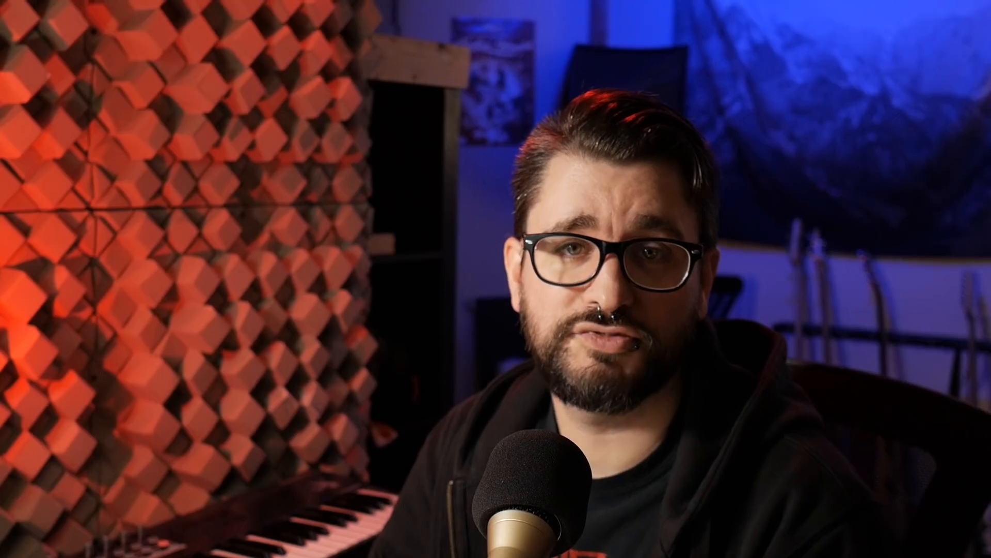
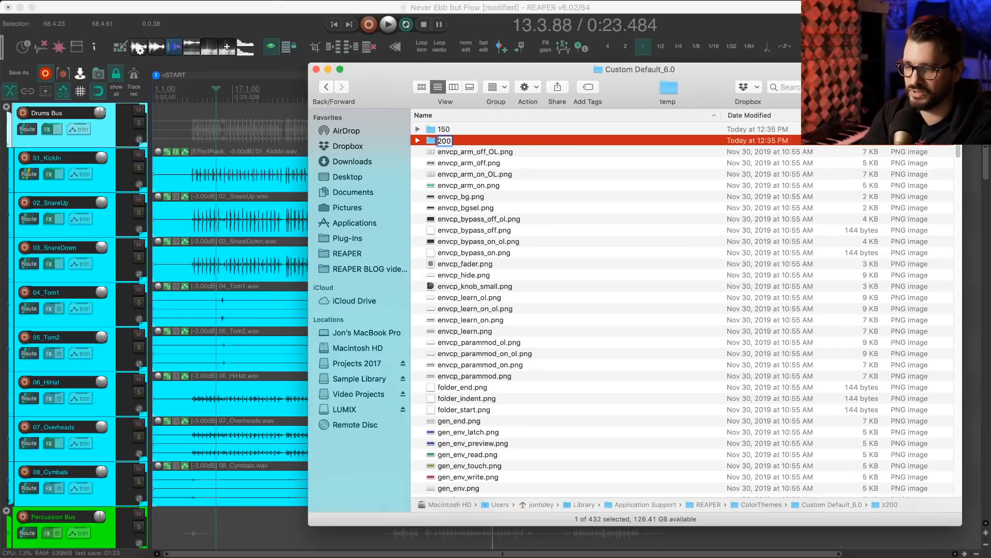
- Rename the z200 folder to 200, switch to REAPER and reload the theme images
key("BackSpace")
key("Return")
left_click(280, 10)
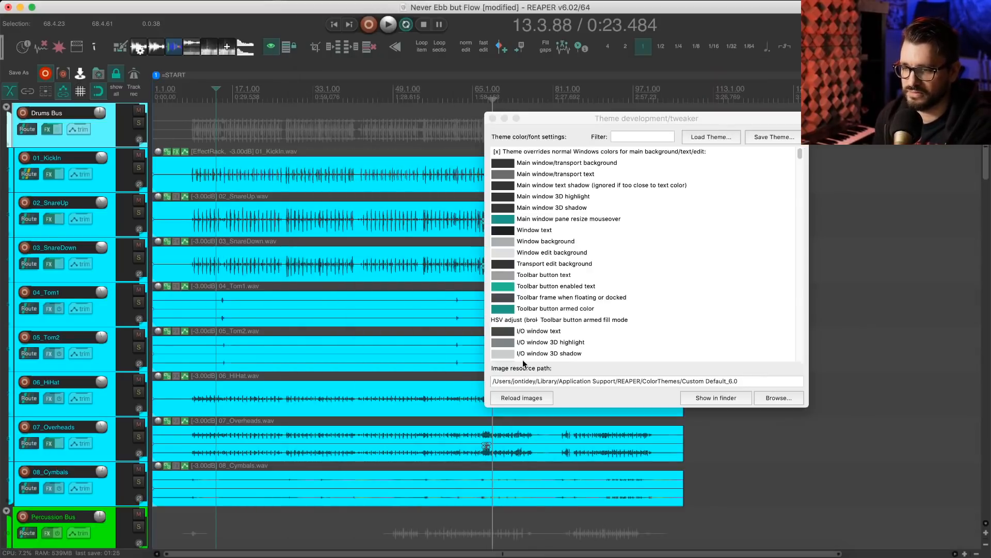
left_click(532, 401)
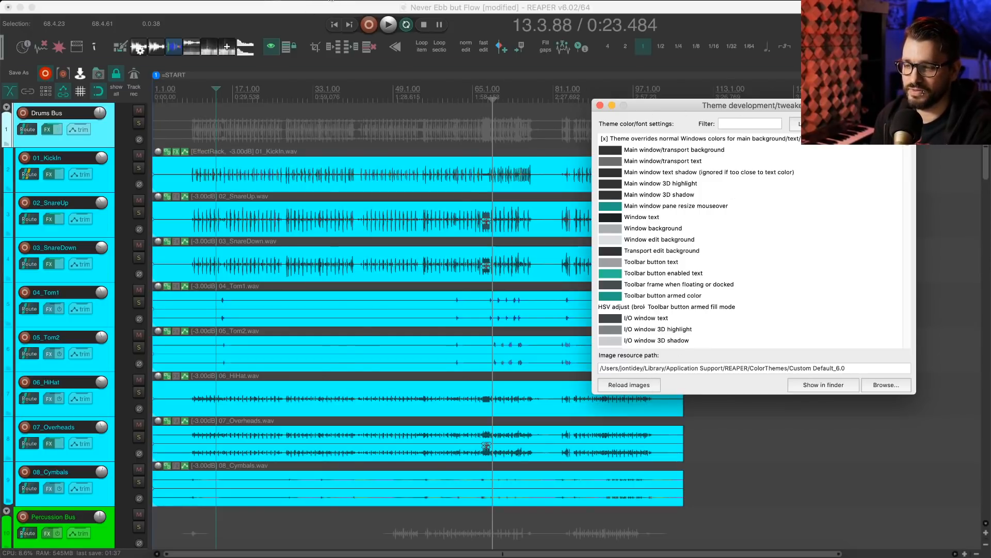
- Open the SWS Resources window and assign Custom Default_6.0.ReaperTheme to theme slot 5
left_click(331, 1)
mouse_move(393, 347)
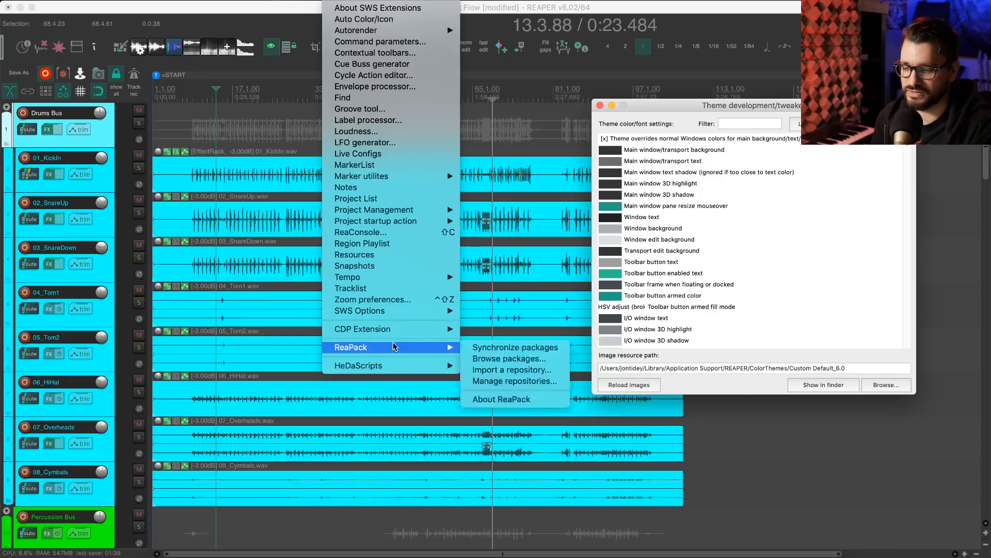
left_click(400, 254)
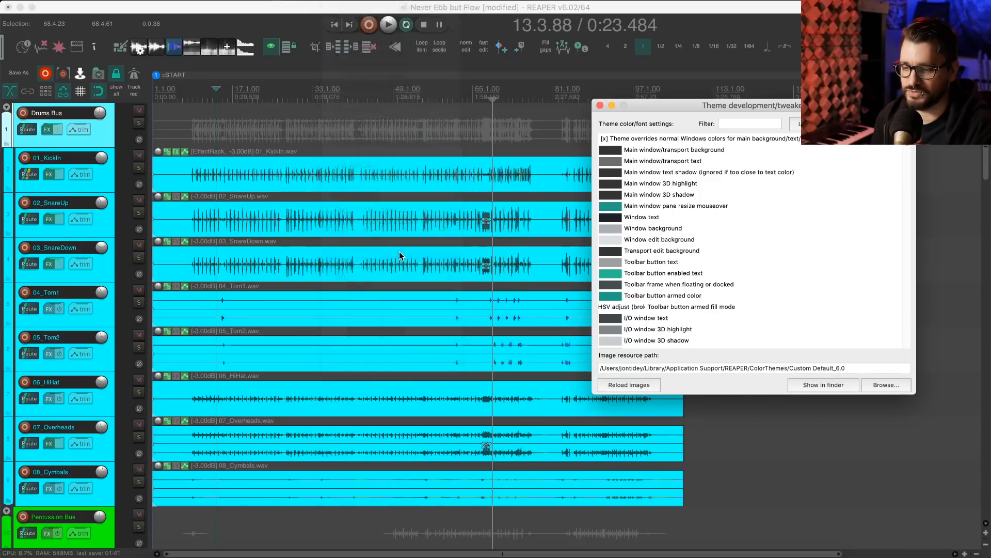
left_click_drag(218, 113, 401, 92)
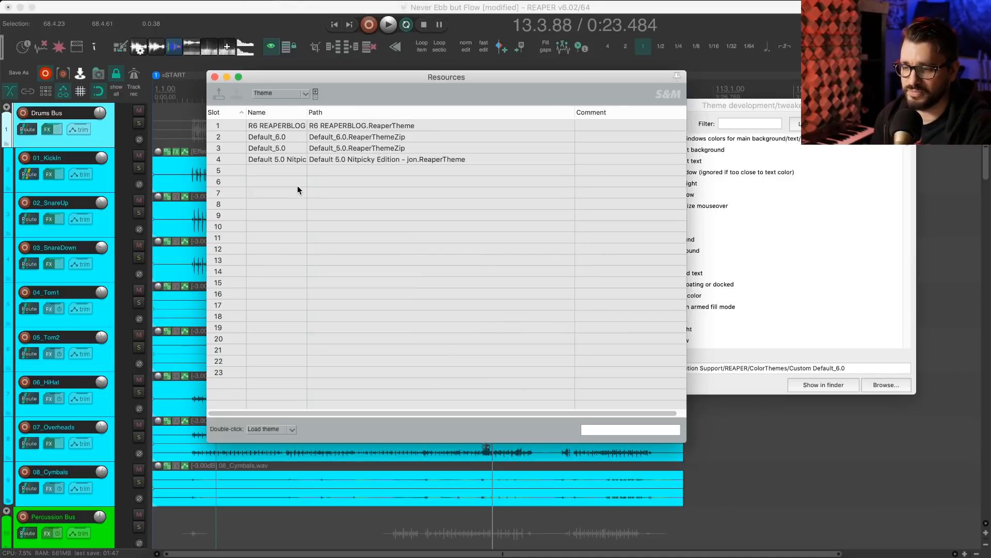
left_click(278, 174)
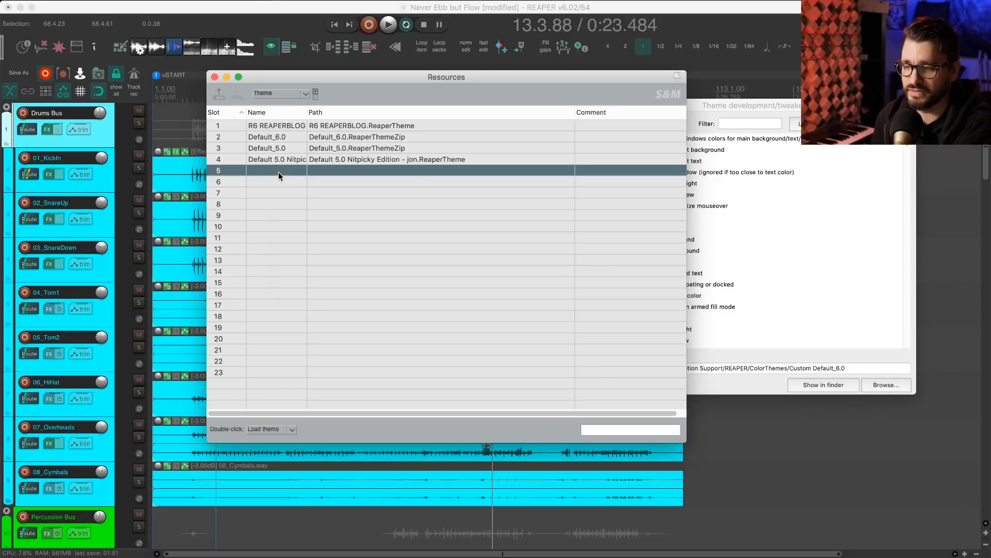
right_click(278, 174)
left_click(336, 181)
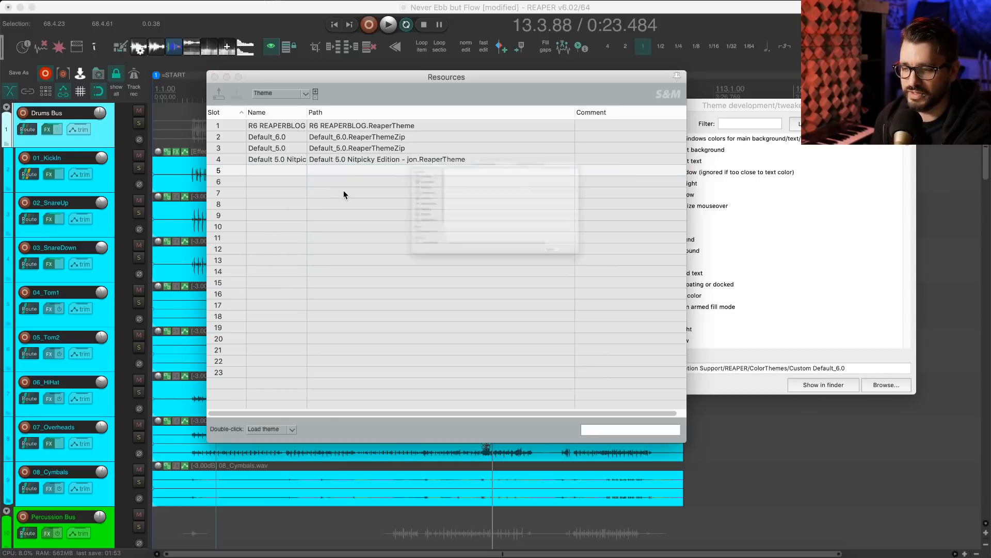
left_click(426, 134)
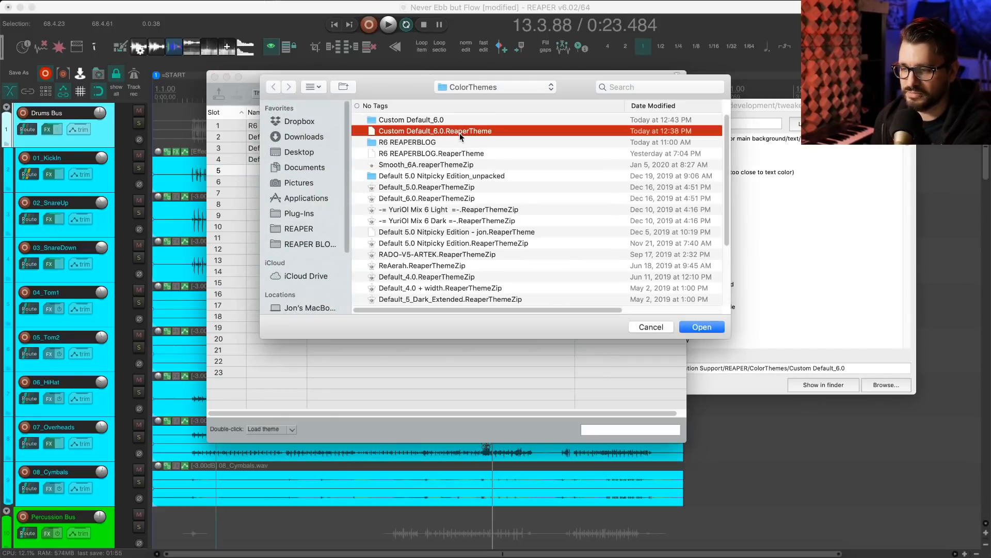
left_click(709, 326)
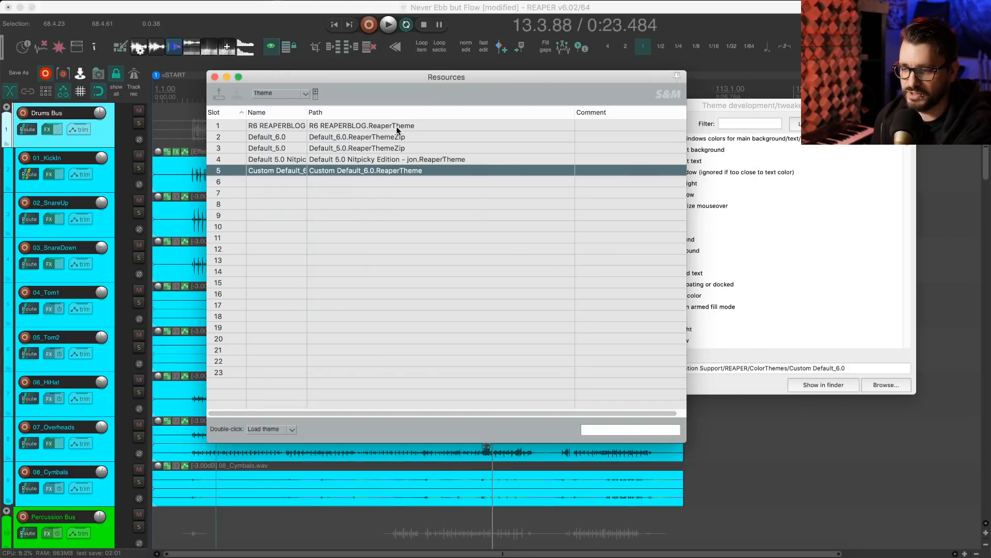
- Load the R6 REAPERBLOG theme from slot 1, and switch back to Custom Default_6.0 from slot 5
left_click(348, 138)
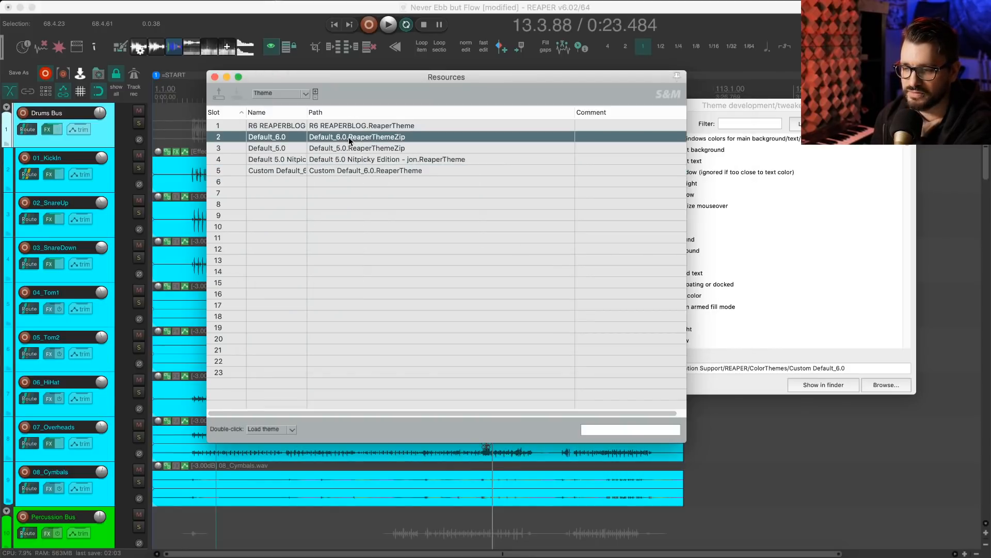
double_click(351, 126)
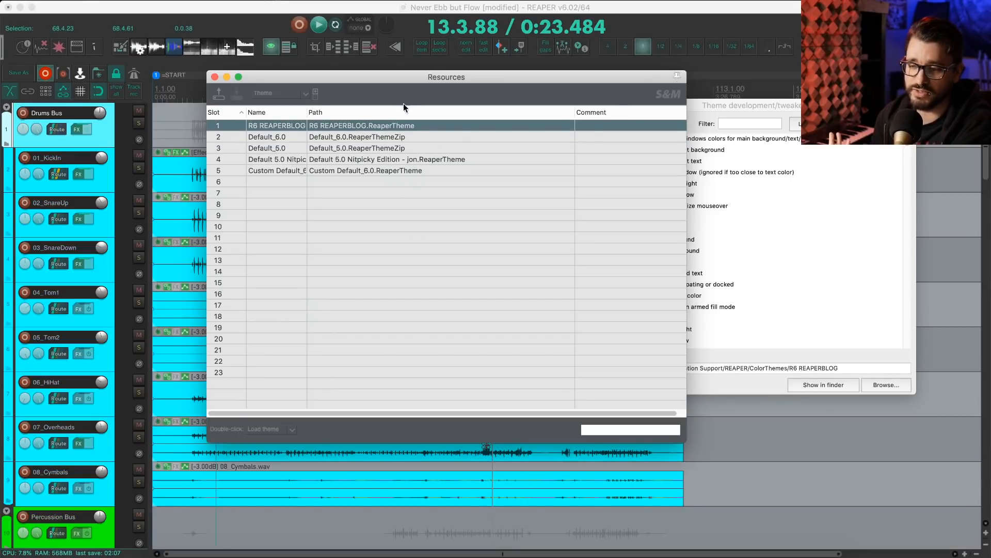
left_click(435, 170)
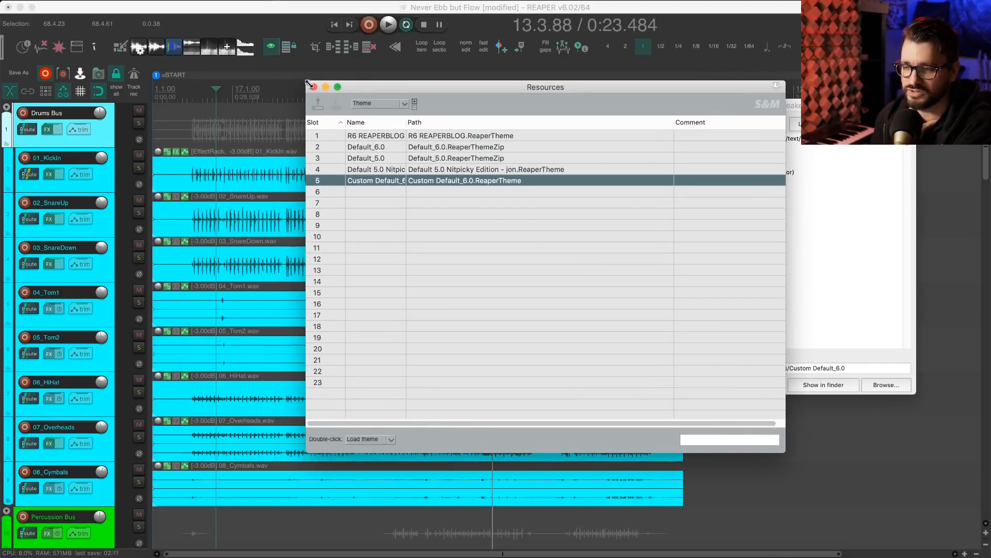
- Move the Resources window aside, search the actions for "theme refre" and select the script Lokasenna_Refresh current theme.lua
left_click(478, 94)
key("question")
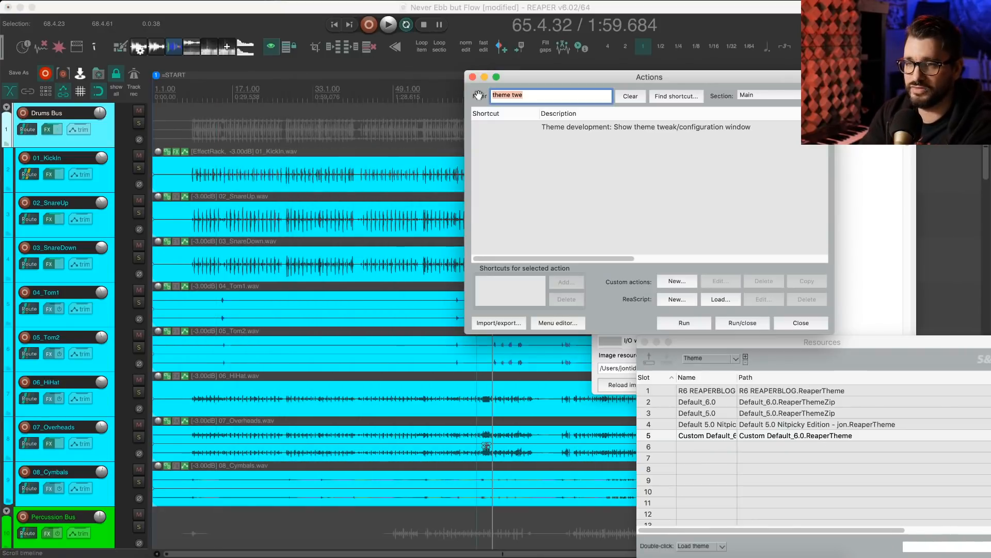
type("theme refre")
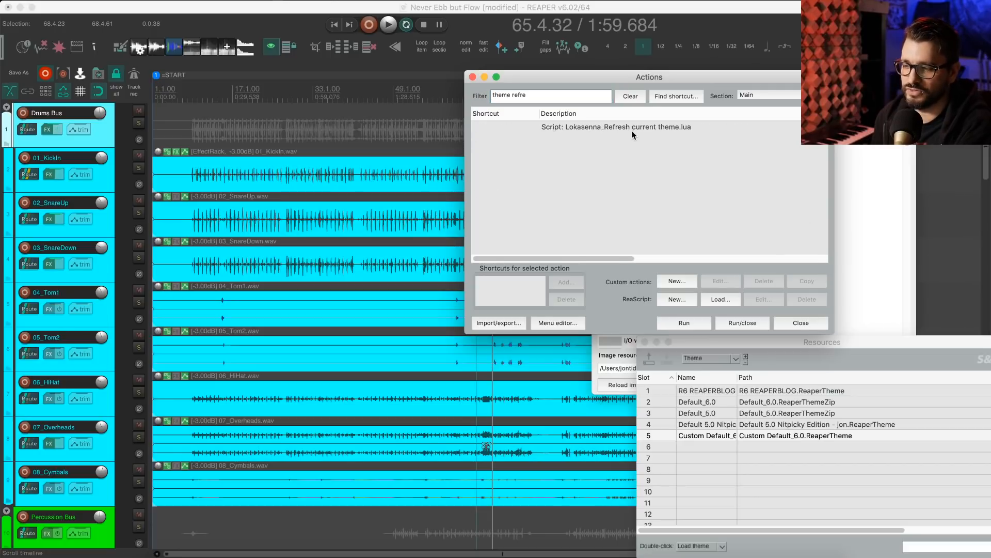
left_click(652, 129)
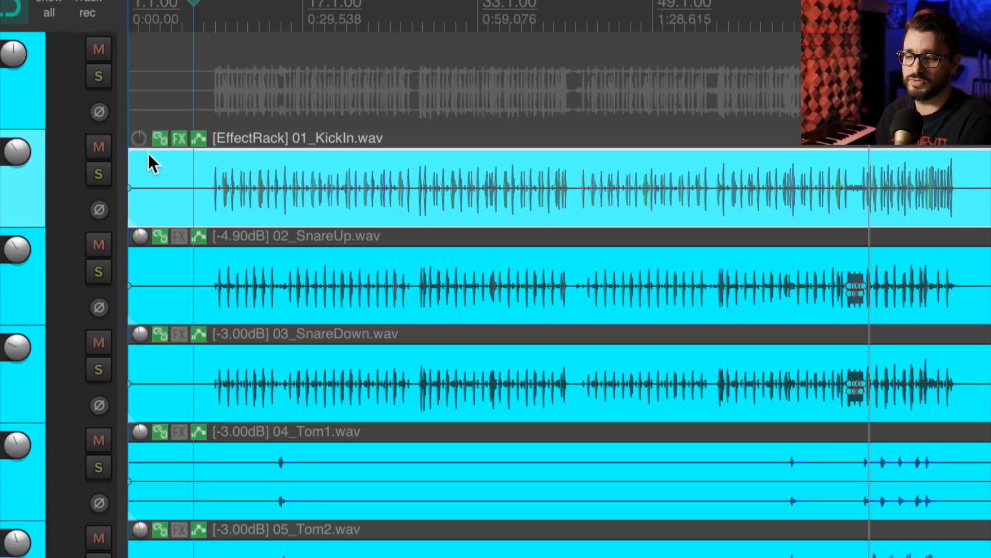
- Raise the item volume of 01_KickIn.wav to +5.10 dB using its volume knob
mouse_move(143, 141)
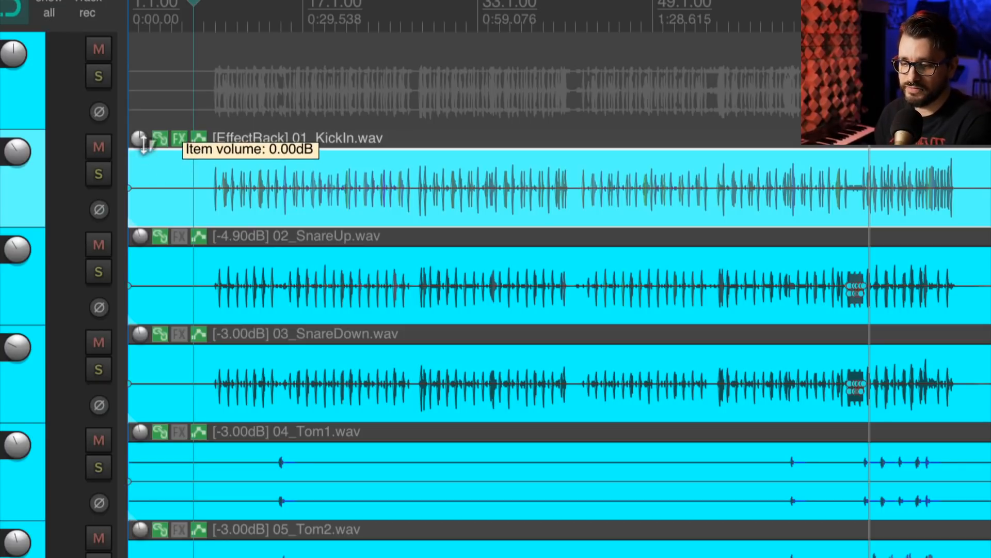
left_click_drag(144, 140, 160, 85)
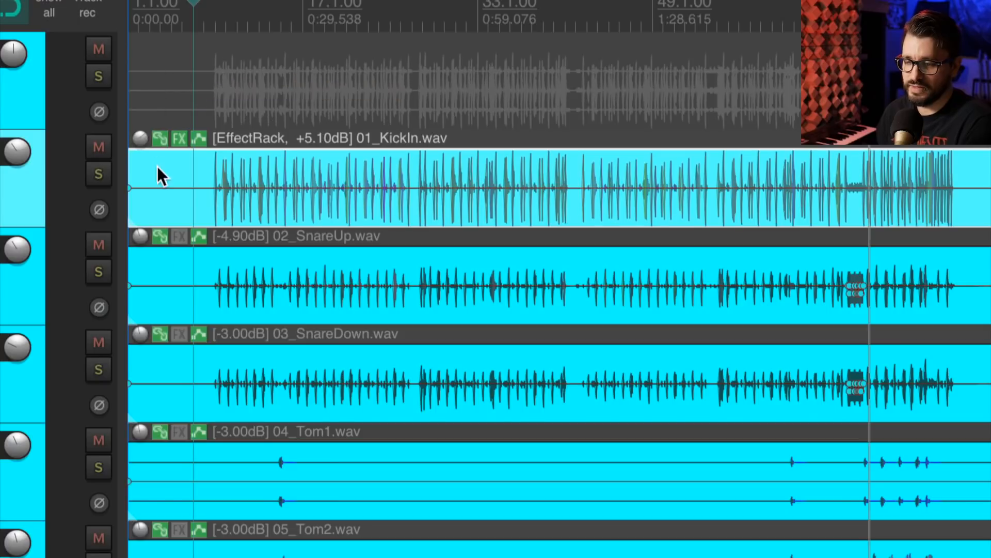
- Raise the item volume of 01_KickIn.wav to +5.90 dB with its volume knob and reset the knob to its default
left_click(157, 164)
mouse_move(140, 141)
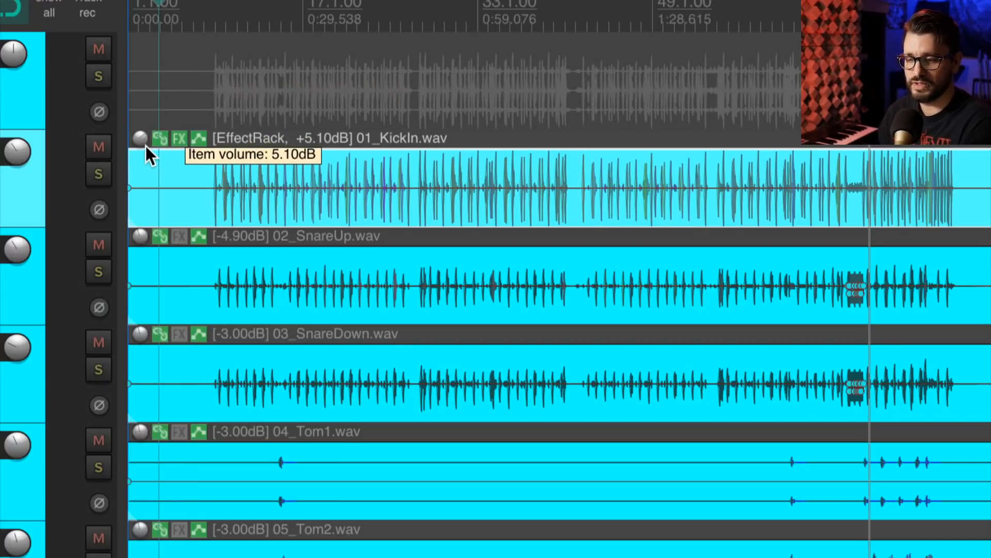
mouse_move(146, 144)
left_mouse_down()
mouse_move(166, 303)
mouse_move(154, 140)
left_mouse_up()
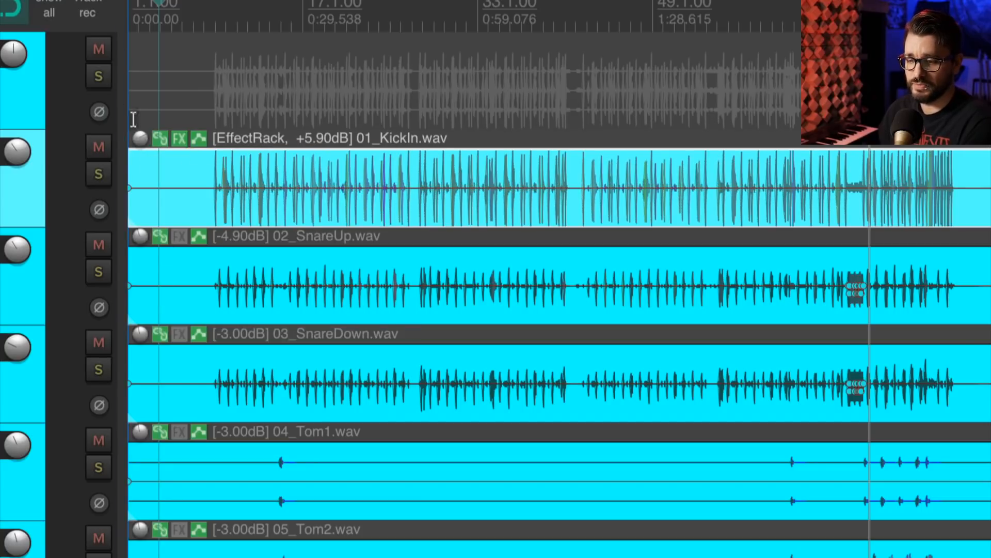
double_click(140, 138)
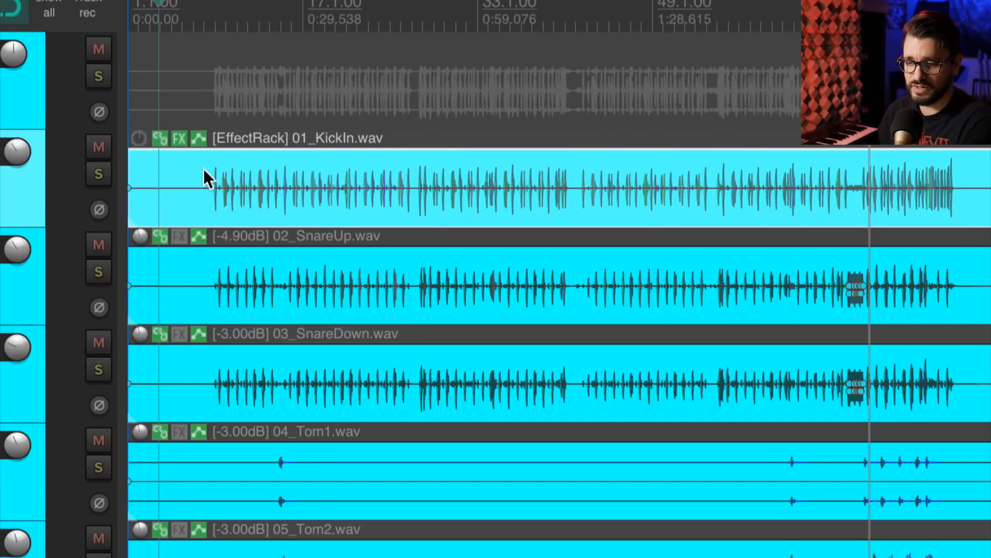
scroll(187, 173, "down", 10)
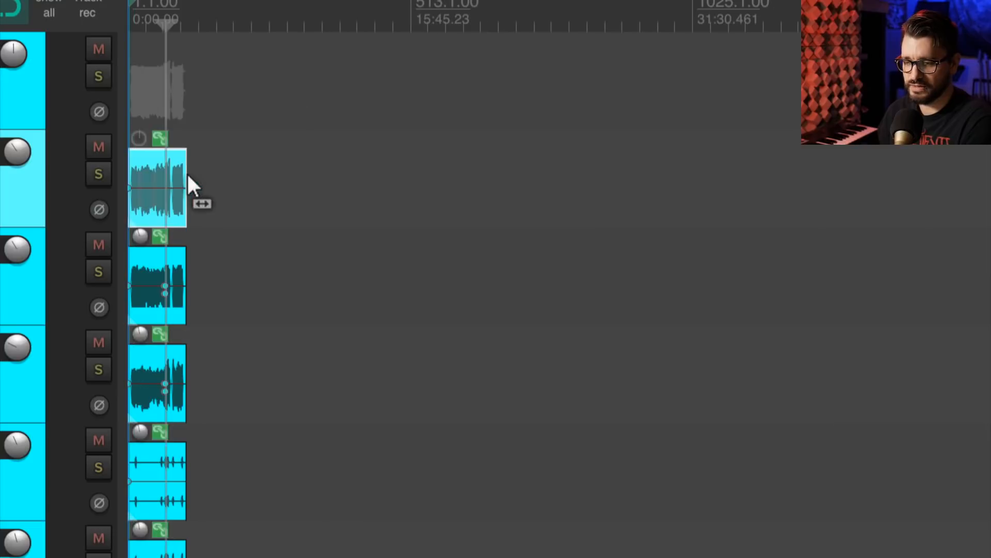
scroll(187, 173, "up", 10)
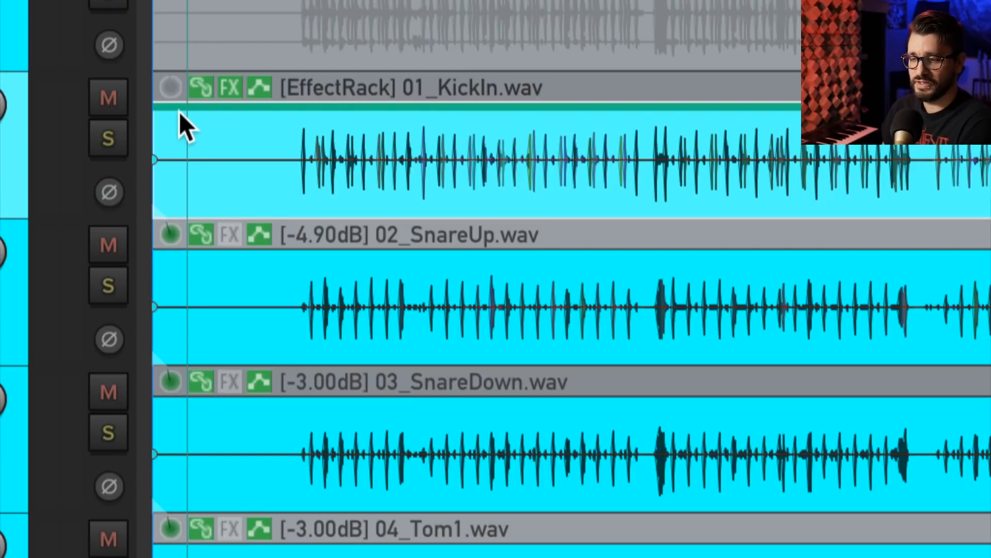
- Switch to Pixelmator Pro and examine the volume knob images in zz_item_volknob.pxd
mouse_move(171, 233)
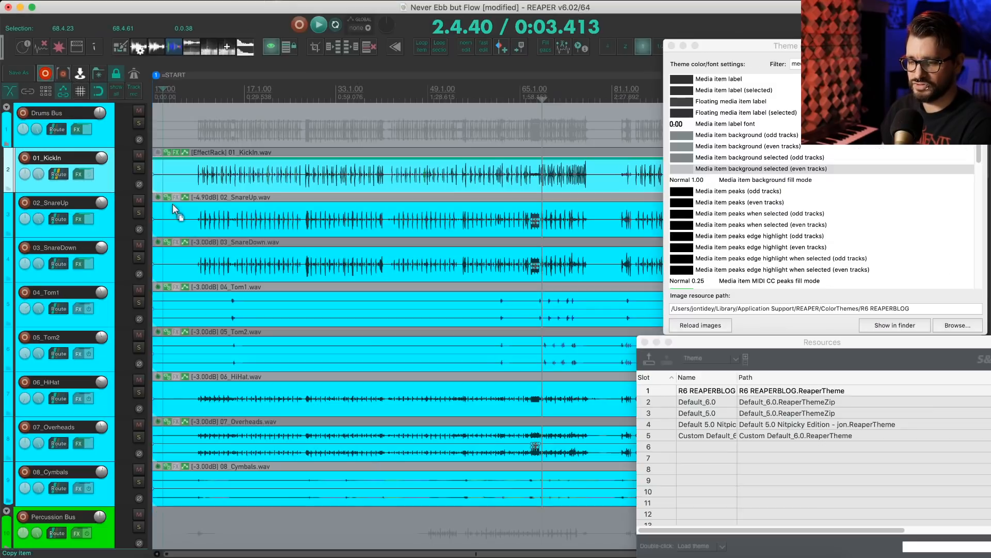
key("super+Tab")
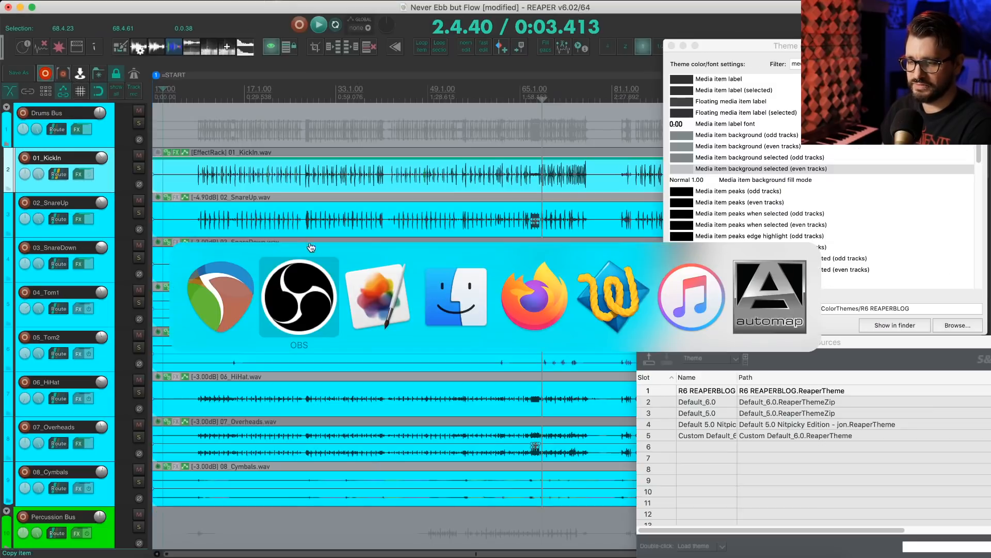
left_click(397, 300)
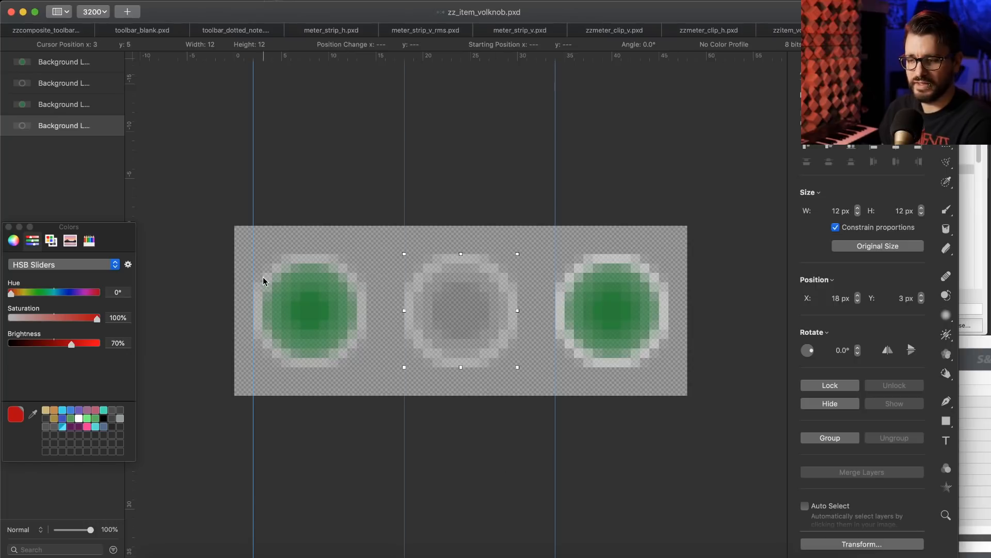
- Switch to Finder and preview the record button images from transport_record.png up to transport_record_item_on.png, closing the preview at the end
key("super+Tab")
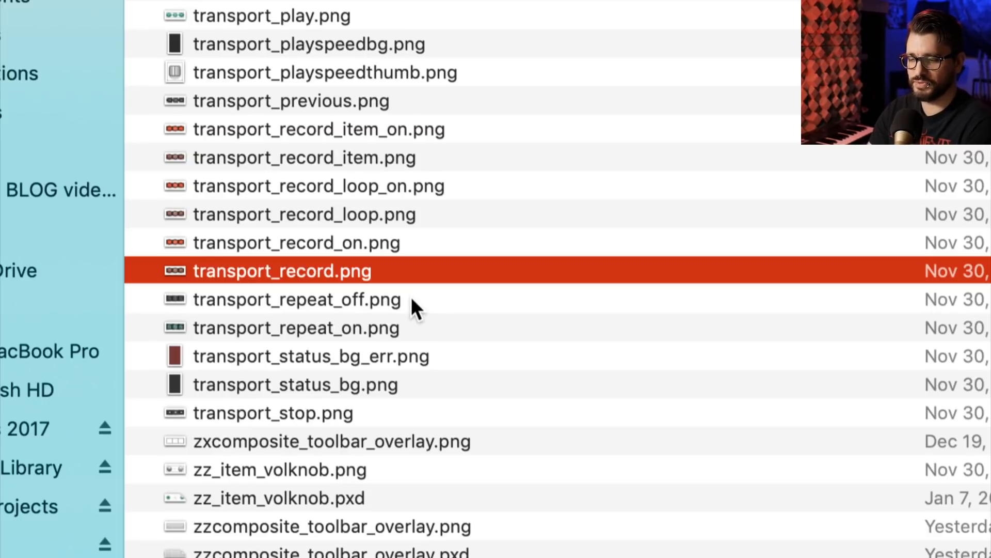
key("space")
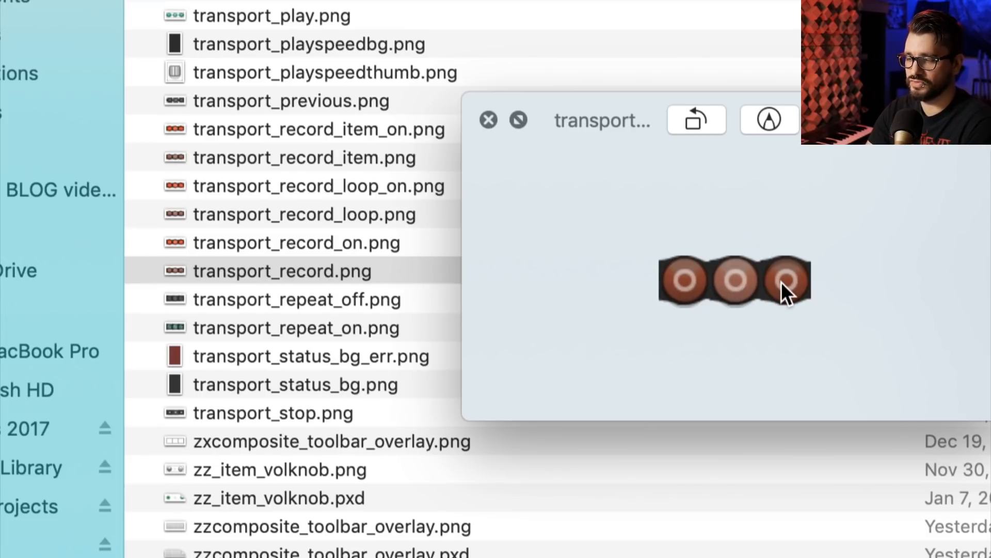
key("Up")
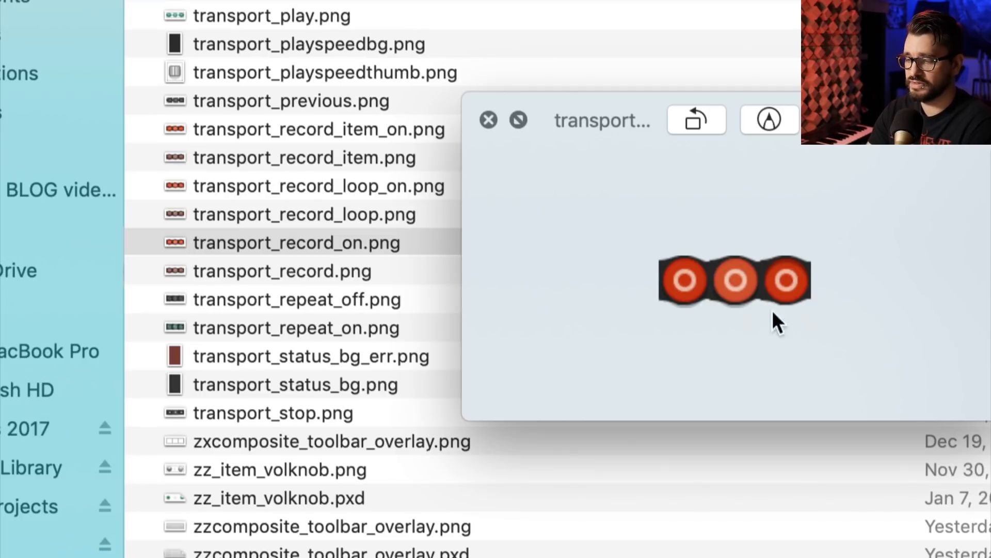
key("Up")
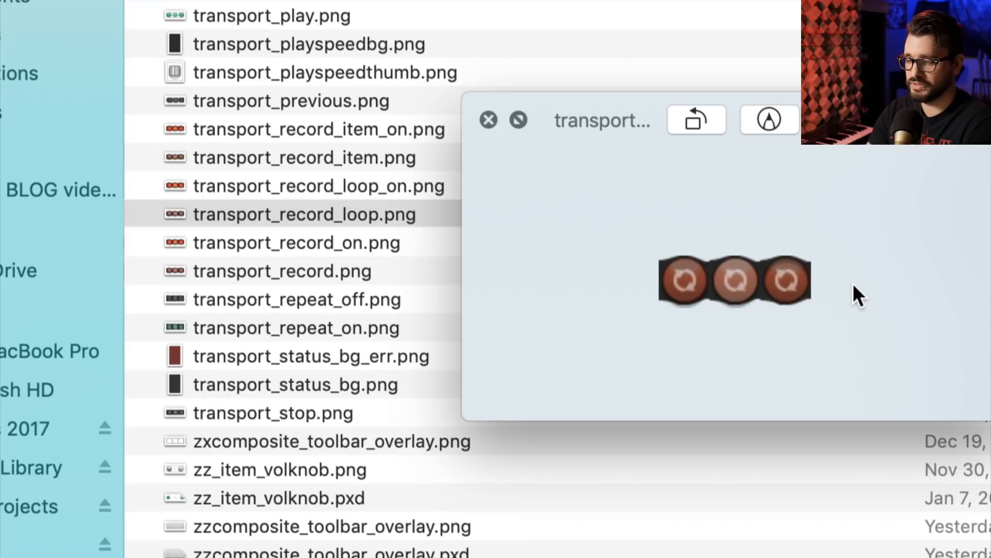
key("Up")
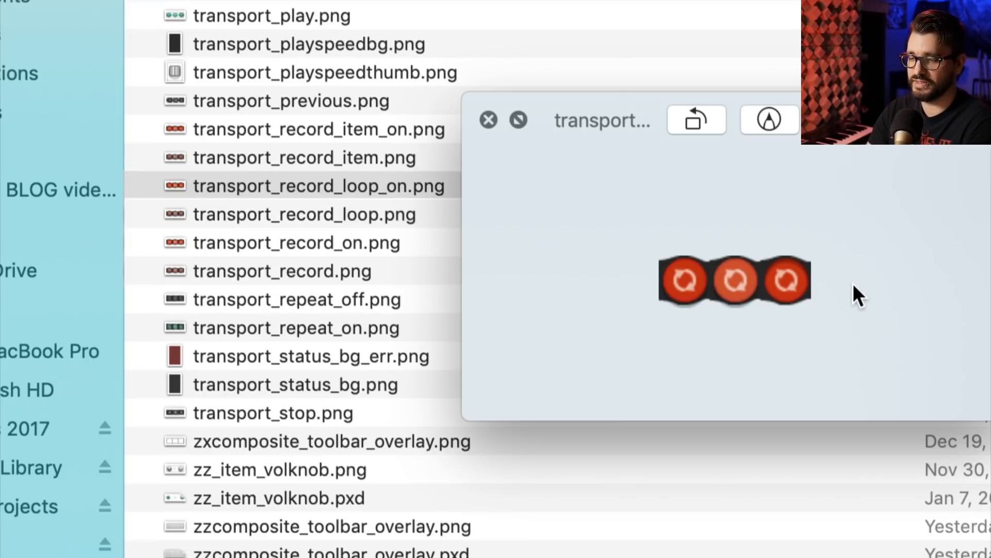
key("Up")
key("Up")
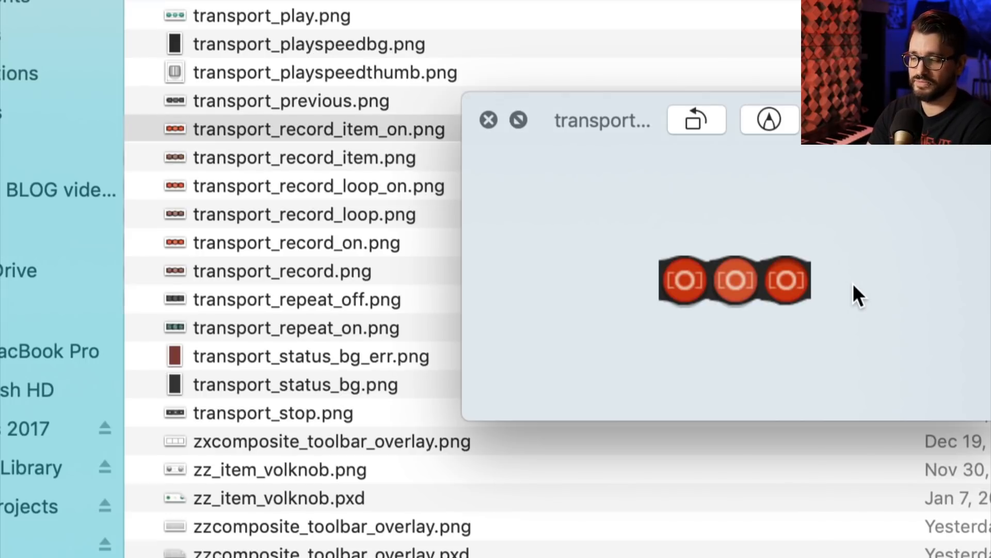
key("Down")
key("space")
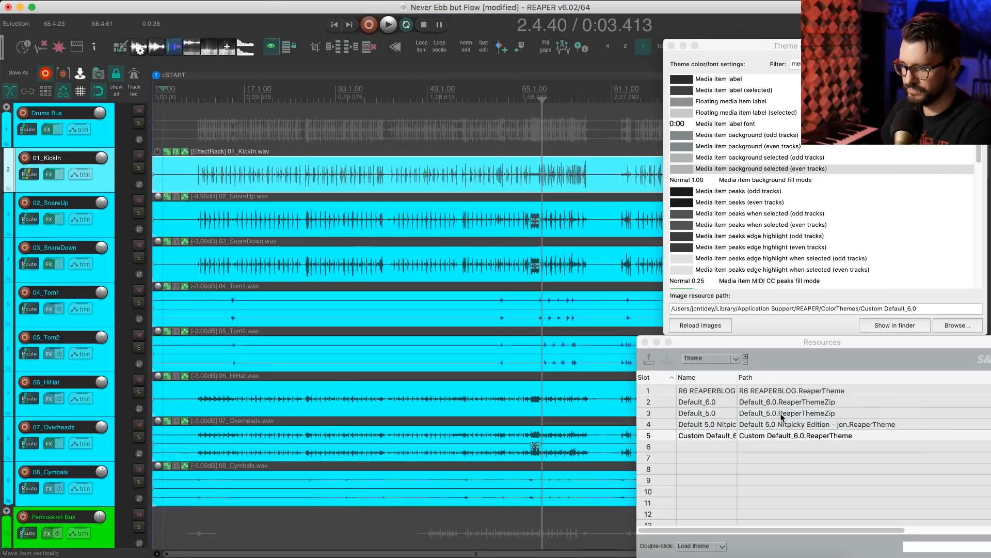
- Load the Default_5.0 theme from slot 3 in REAPER's Resources window and examine its toolbar buttons
double_click(782, 416)
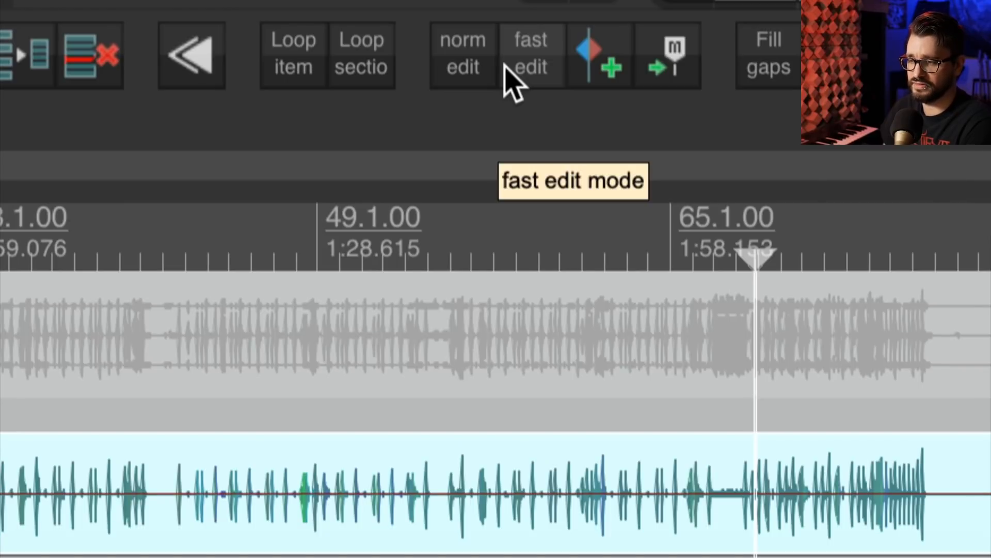
scroll(506, 66, "down", 5)
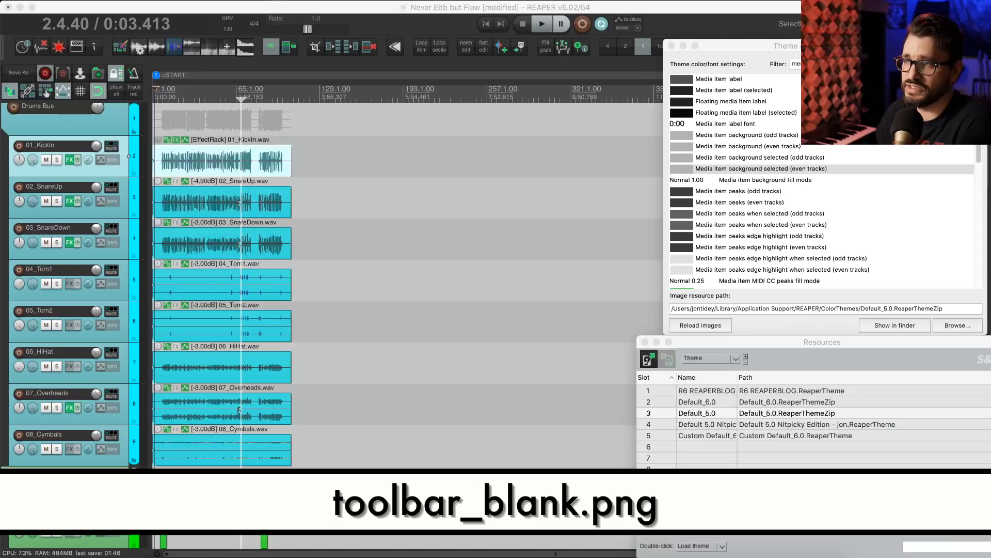
left_click(687, 447)
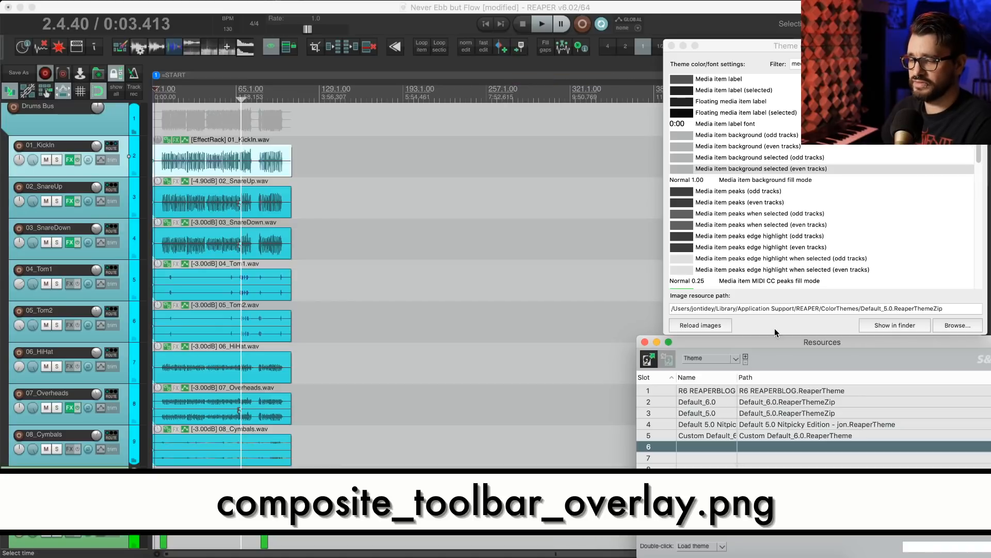
left_click(455, 40)
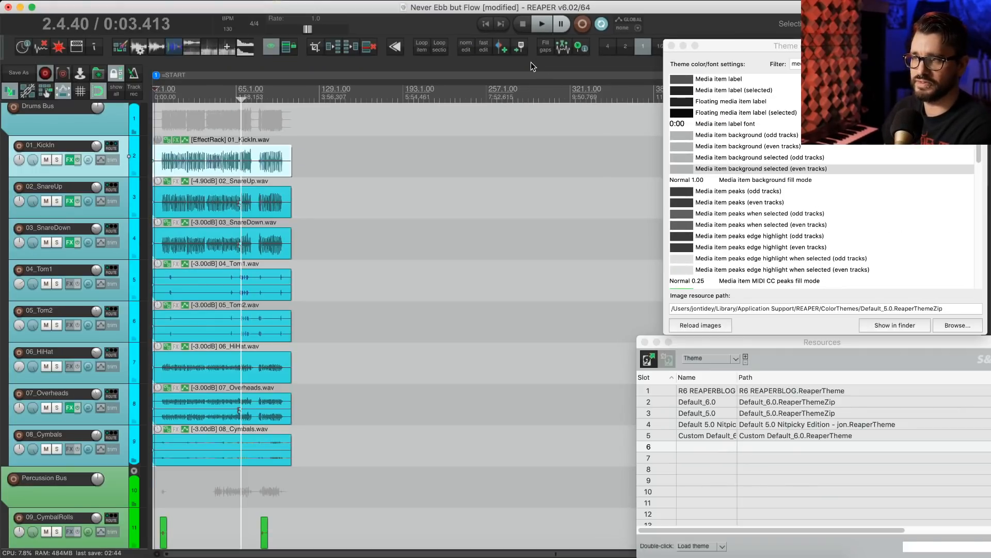
- Load the R6 REAPERBLOG theme from slot 1 of the Resources window
left_click(808, 437)
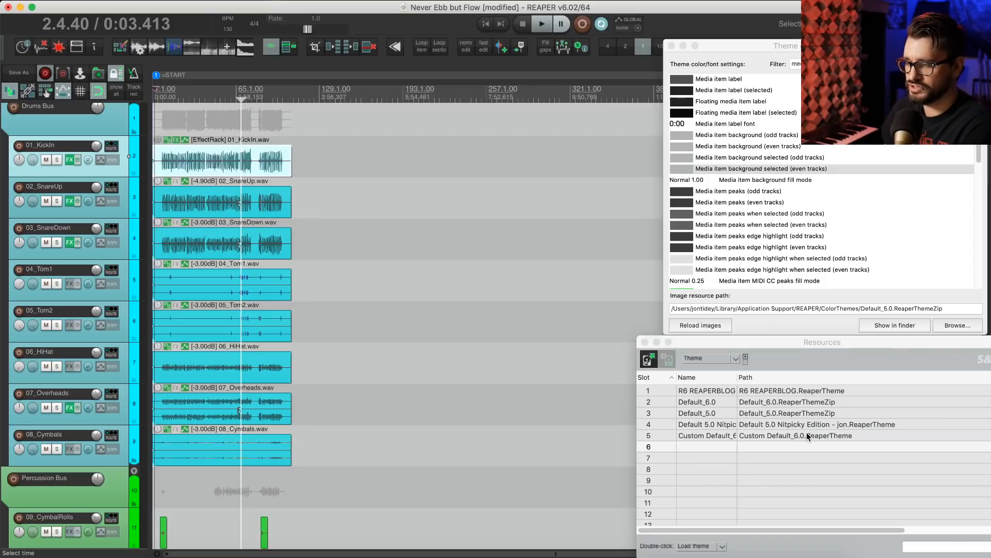
double_click(707, 391)
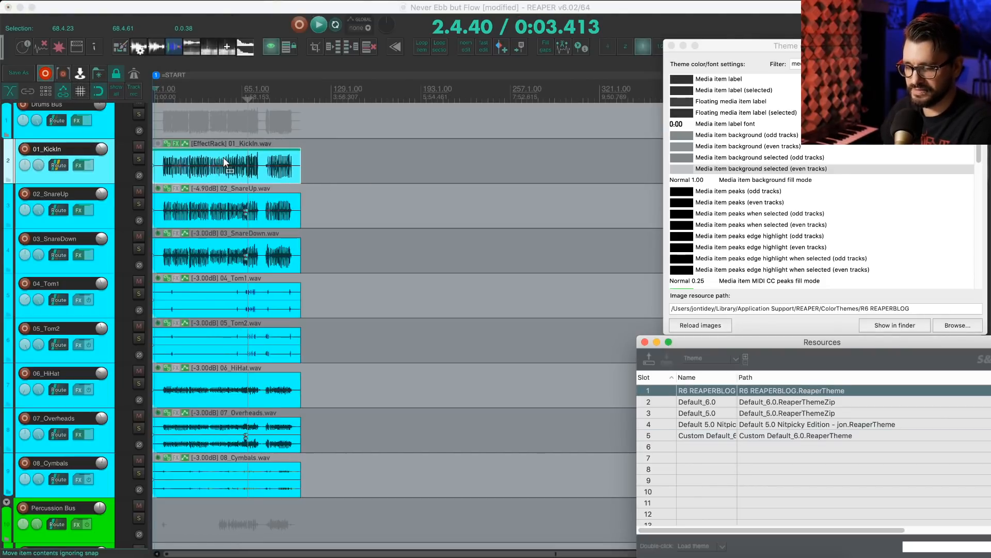
scroll(223, 156, "up", 5)
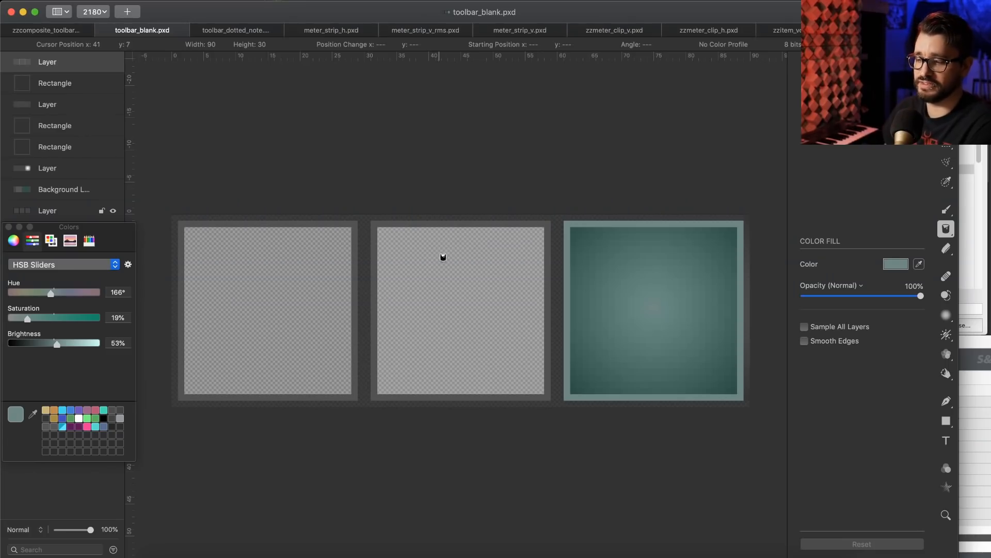
- In Pixelmator Pro, move the Colors window off the layer list and inspect the border layers of toolbar_blank.pxd, with zxtoolbar_blank for comparison
left_click_drag(60, 229, 59, 281)
left_click(52, 212)
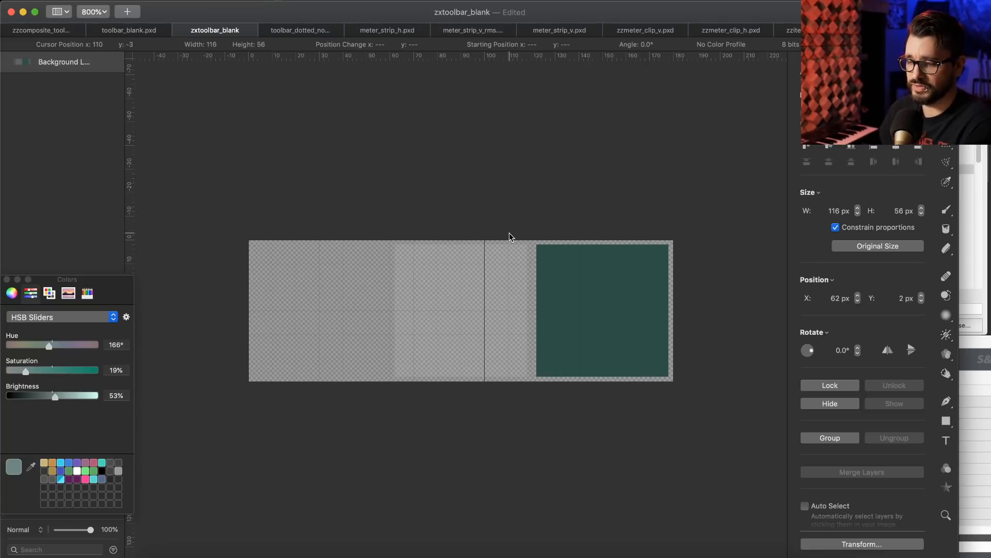
left_click(145, 32)
key("g")
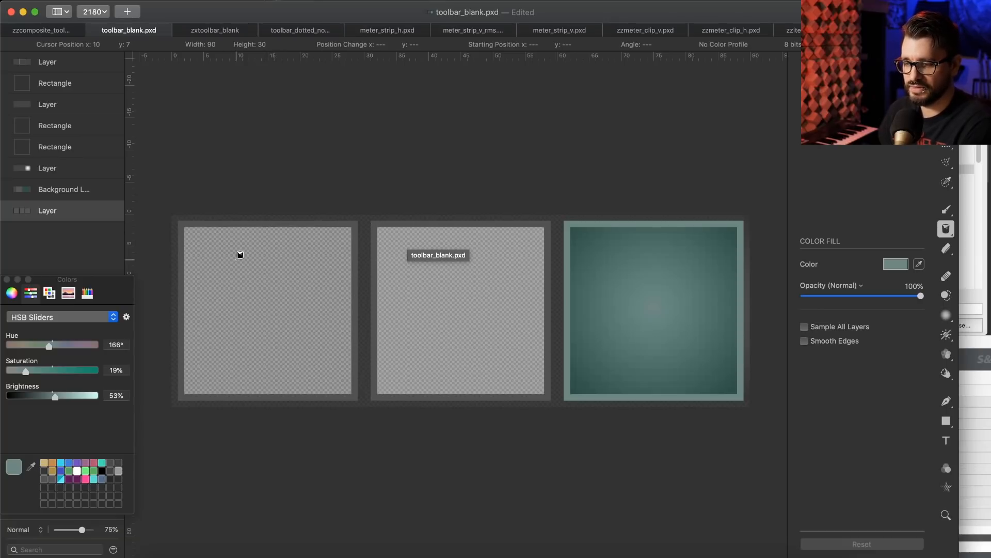
left_click(368, 215, "super")
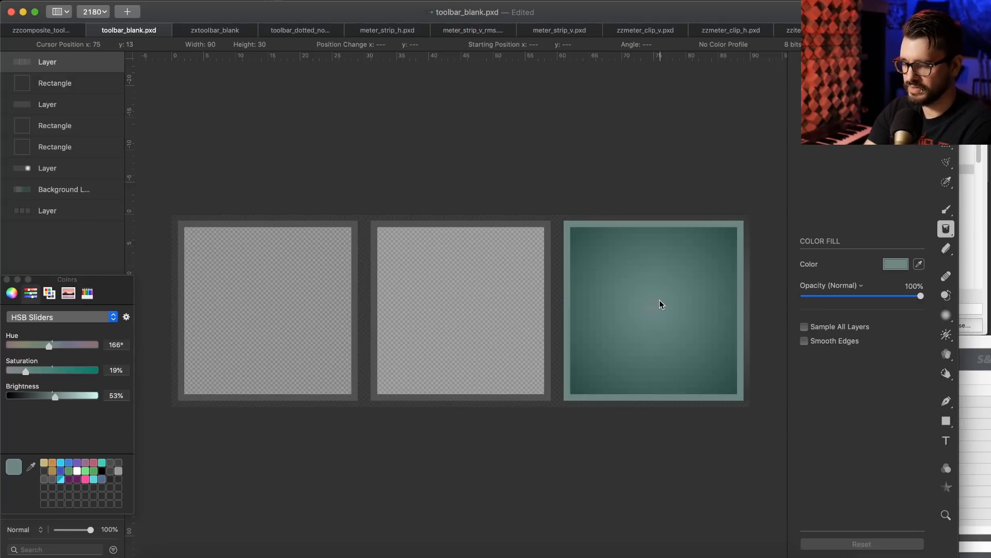
- Examine the button states in toolbar_blank.pxd at several magnifications, and the overlay image in zzcomposite_toolbar_overlay.pxd
key("super+minus")
key("super+minus")
key("super+minus")
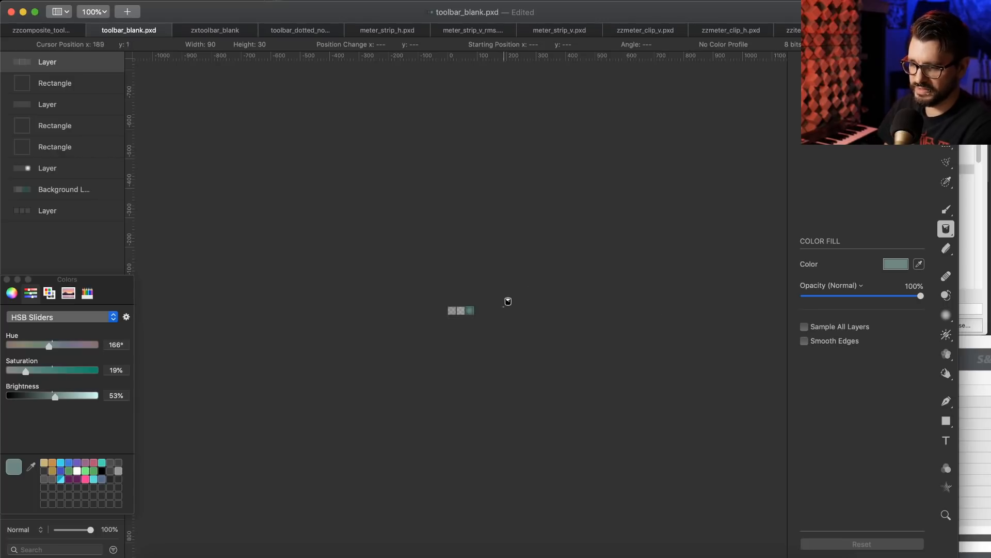
key("super+plus")
key("super+plus")
key("super+plus")
key("super+plus")
key("super+plus")
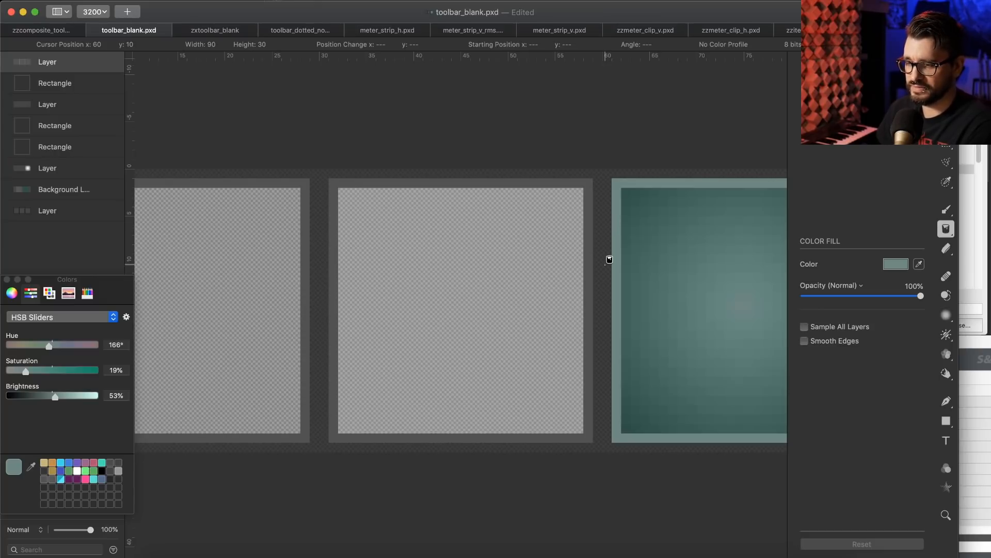
key("super+minus")
key("super+minus")
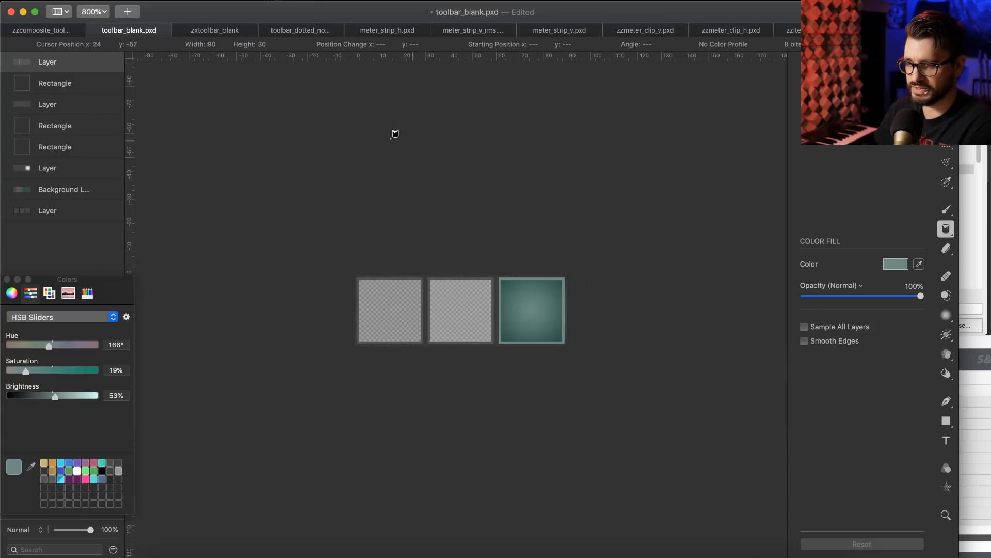
left_click(36, 31)
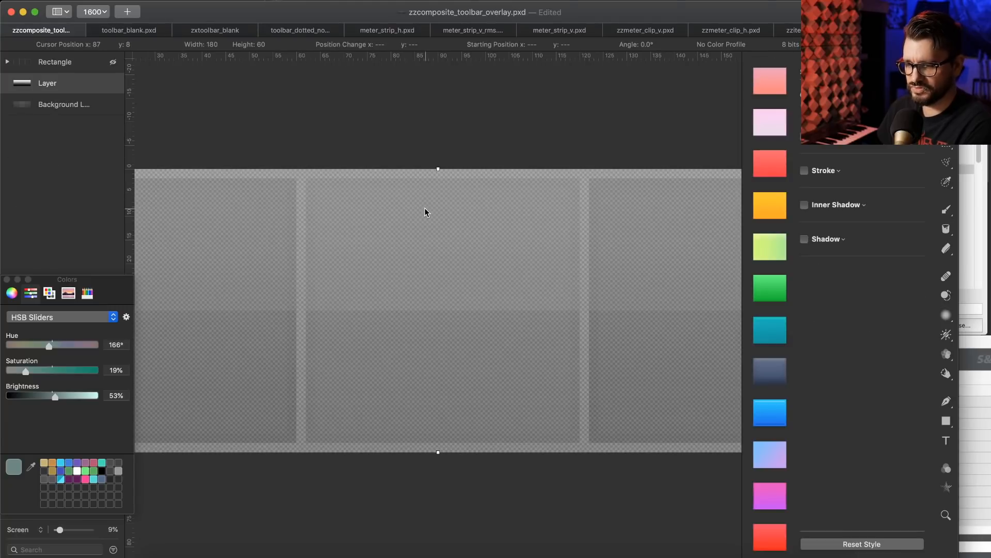
key("super+minus")
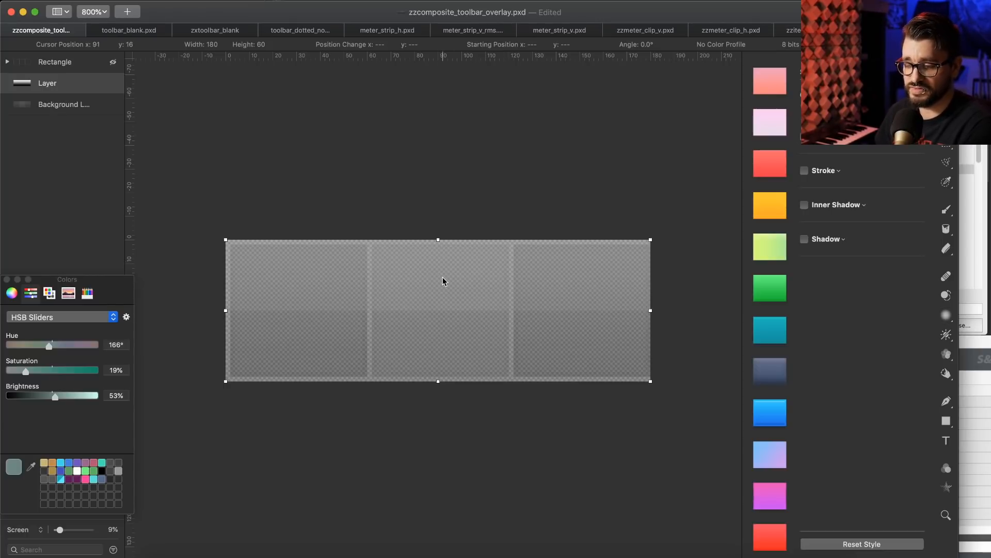
- Switch to REAPER, arm the crop-icon button on the main toolbar and return to the toolbar settings in the theme editor
key("super+Tab")
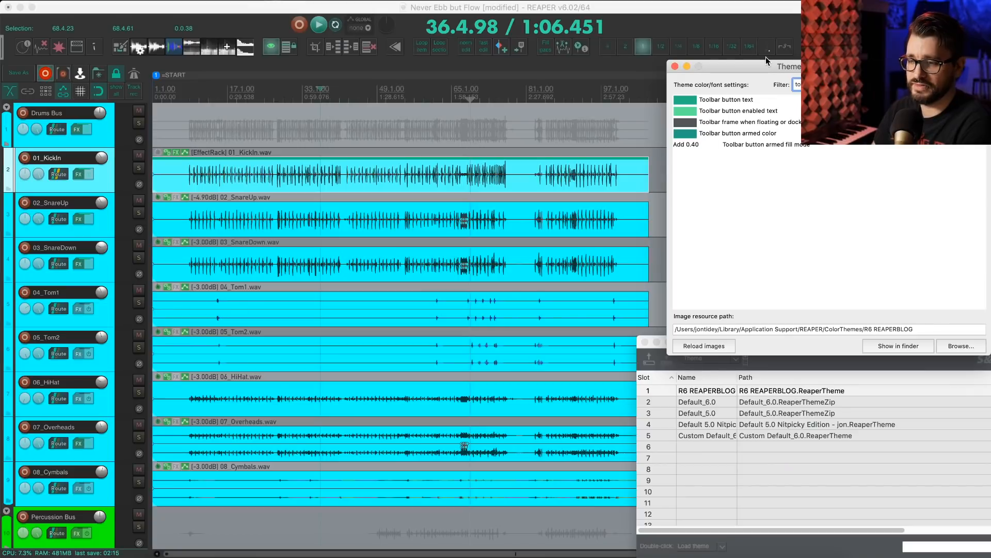
left_click(315, 48)
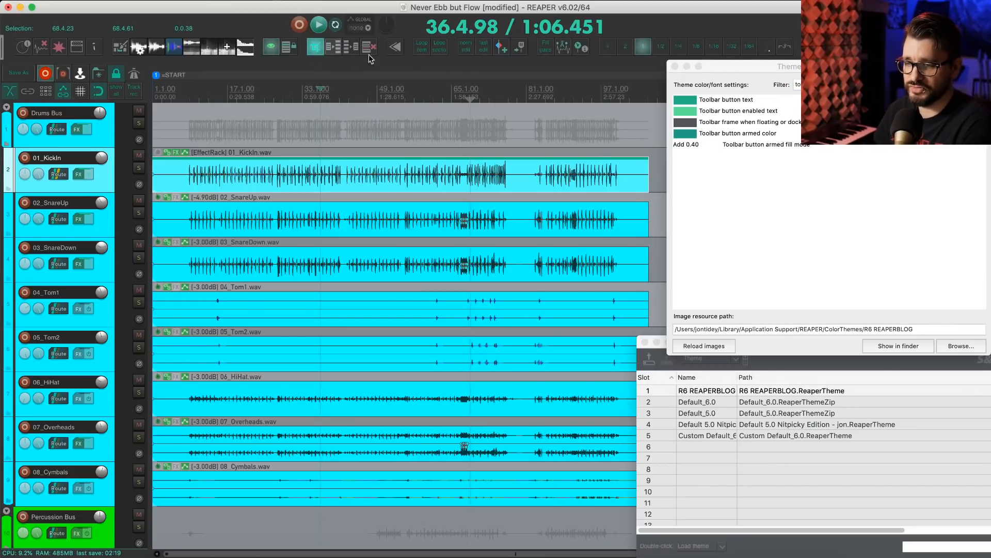
left_click(792, 76)
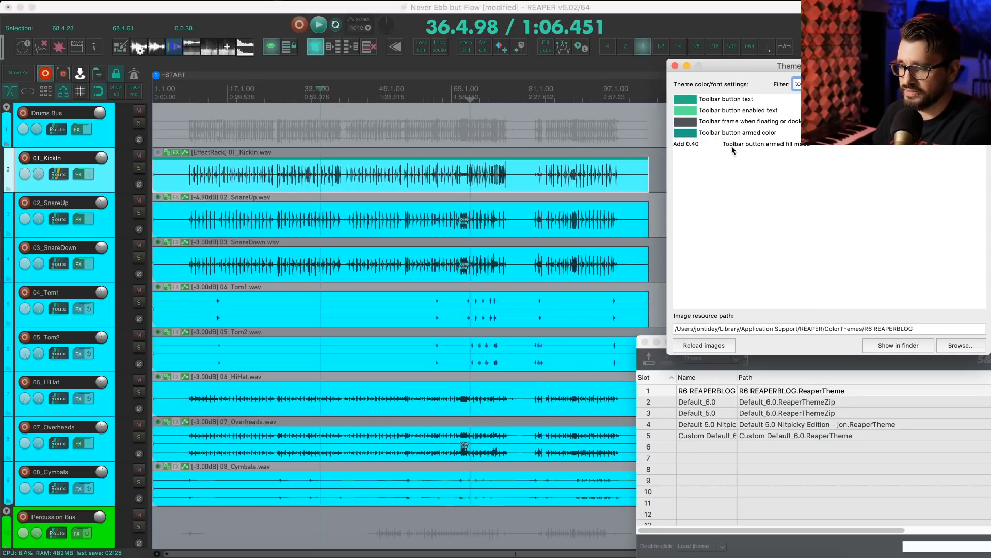
- Examine the blend mode and alpha settings of the toolbar button armed fill mode, leaving them as they are
left_click(687, 143)
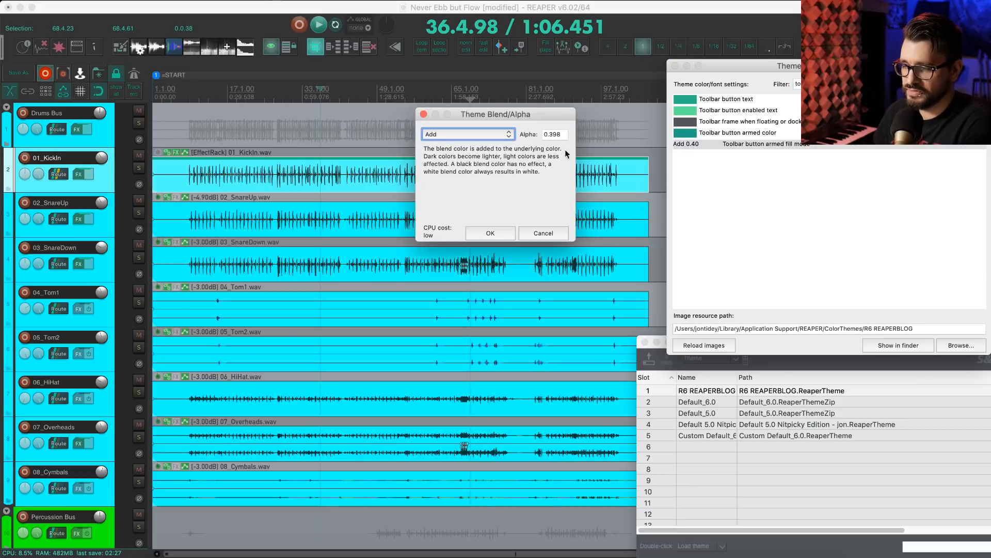
left_click(469, 135)
left_click(467, 134)
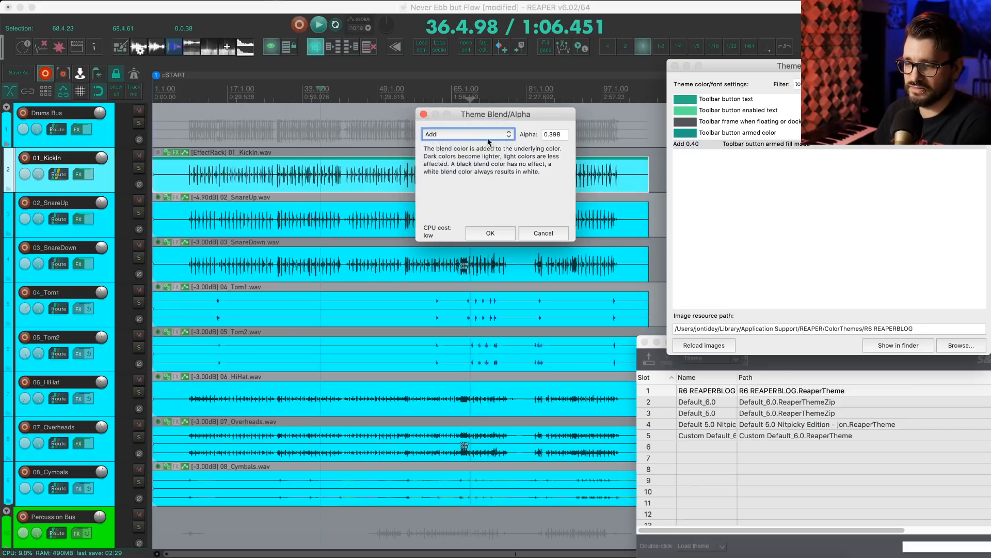
left_click(563, 135)
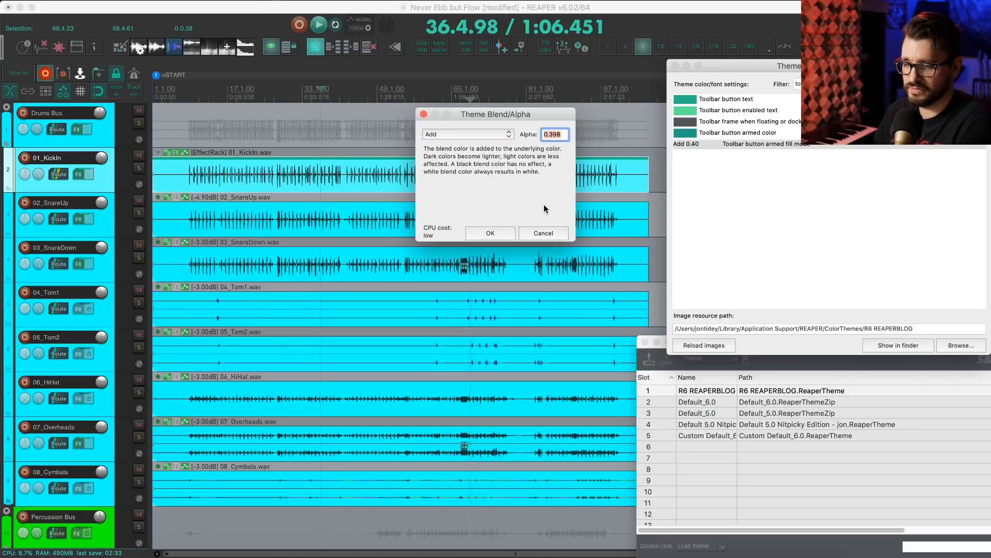
left_click(543, 233)
- Try the light blue swatch as the toolbar button armed color and arm the crop-icon button to preview it
double_click(687, 135)
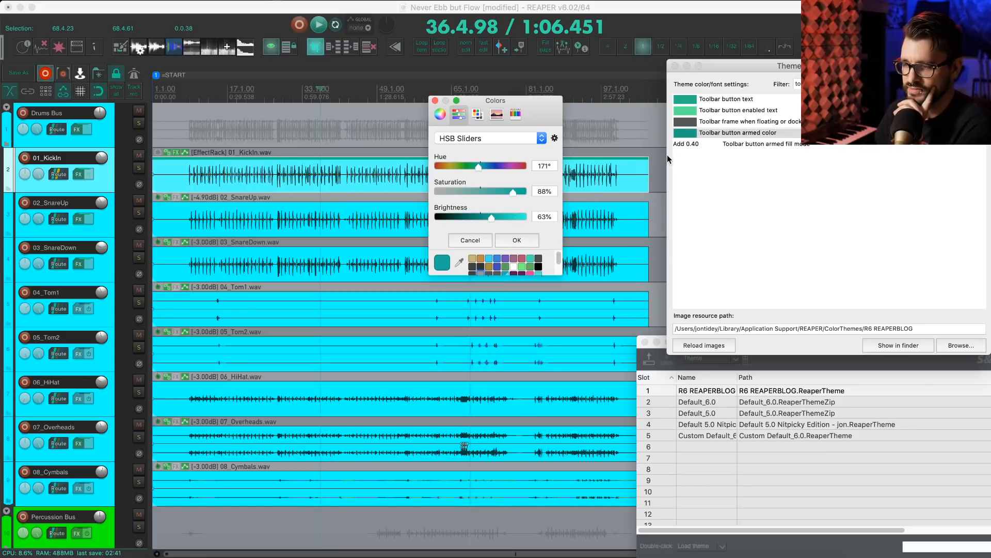
left_click(489, 260)
left_click(516, 240)
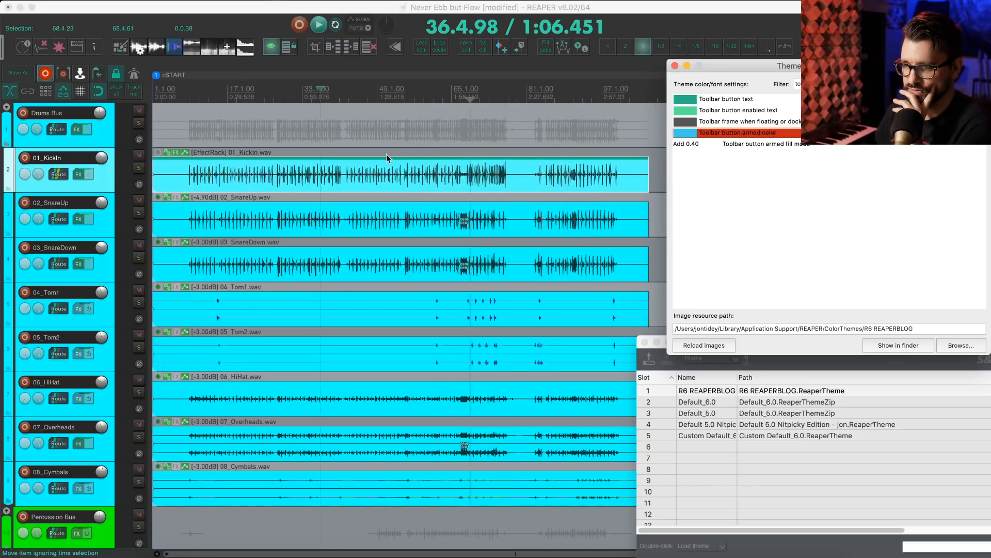
right_click(316, 51)
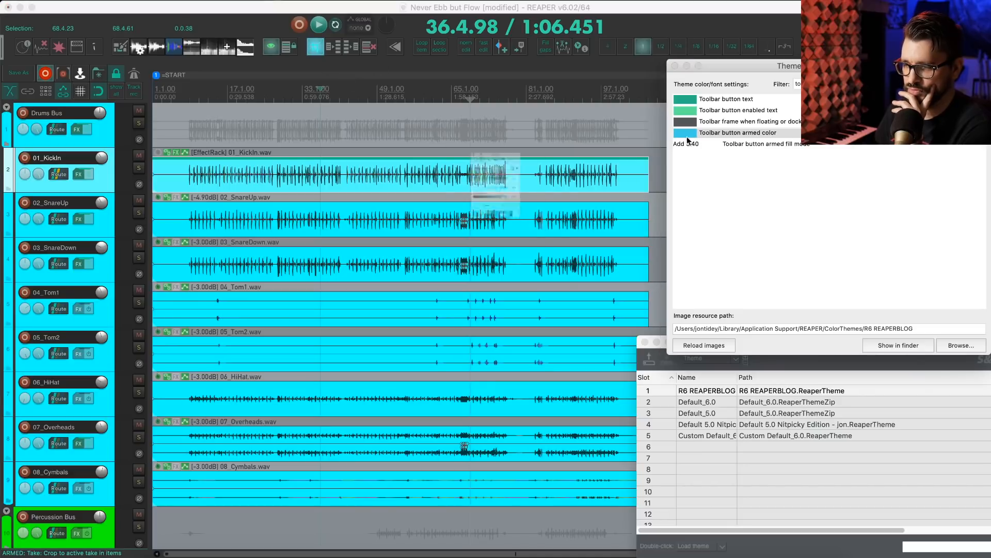
- Set the toolbar button armed color to pink with hue 330°, saturation 78% and brightness 96%, and review the armed fill mode's blend settings
left_click(528, 273)
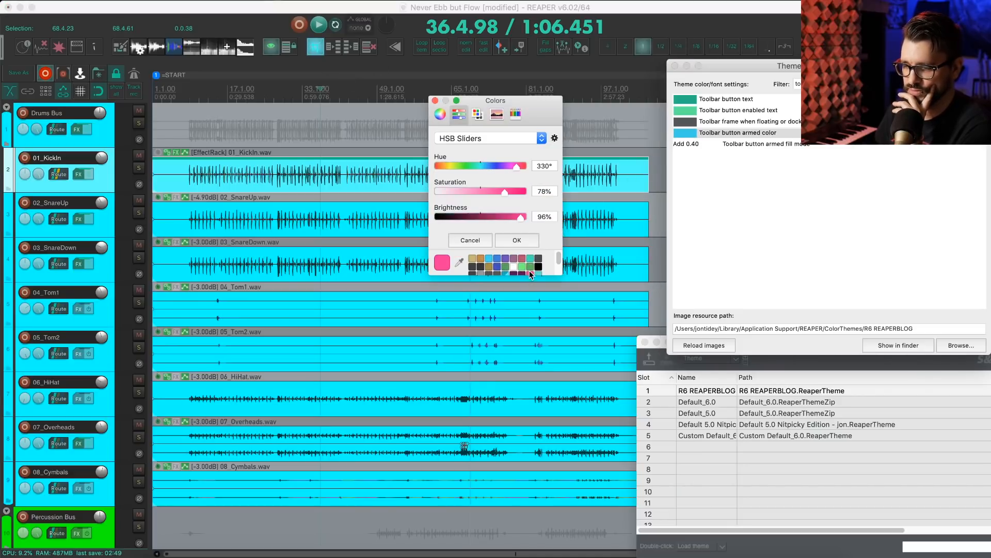
left_click(517, 240)
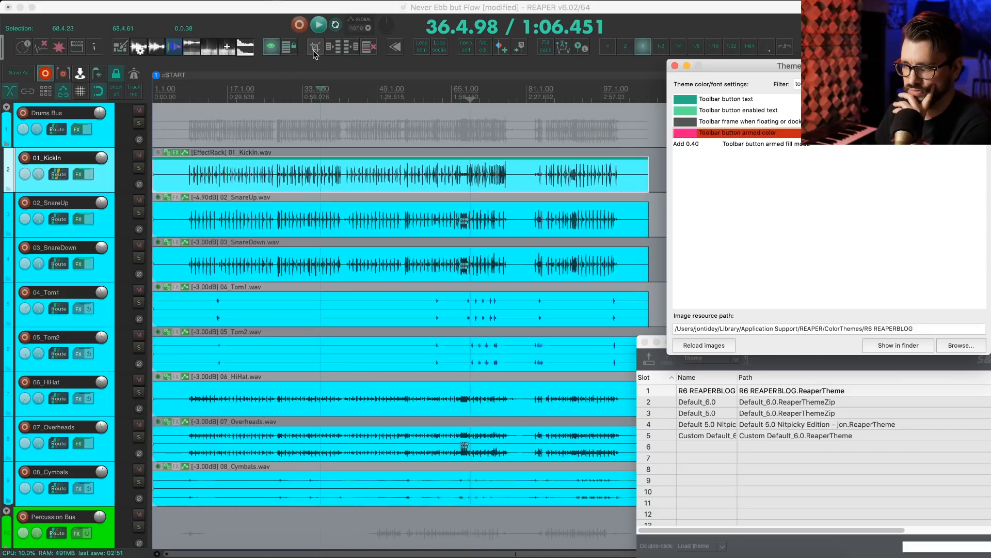
double_click(696, 144)
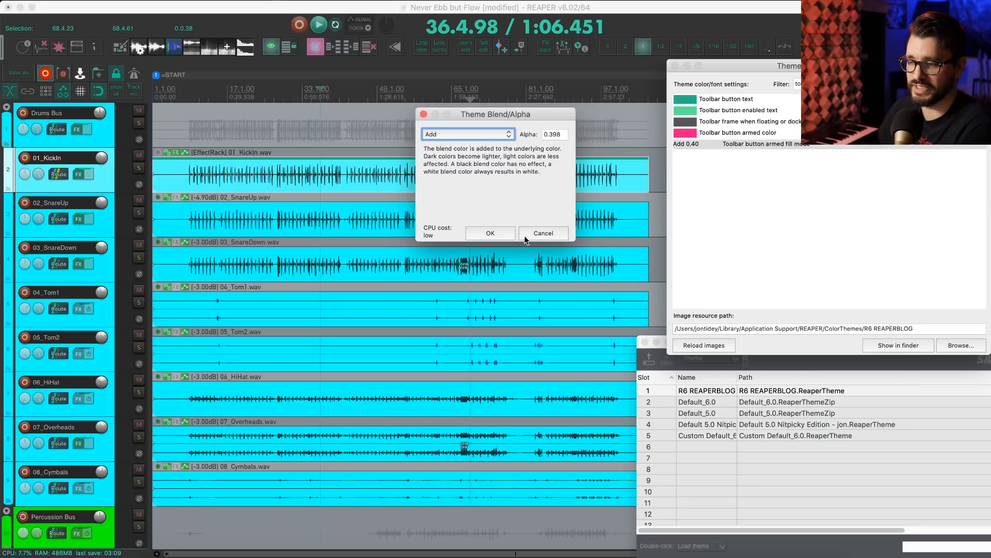
left_click(545, 235)
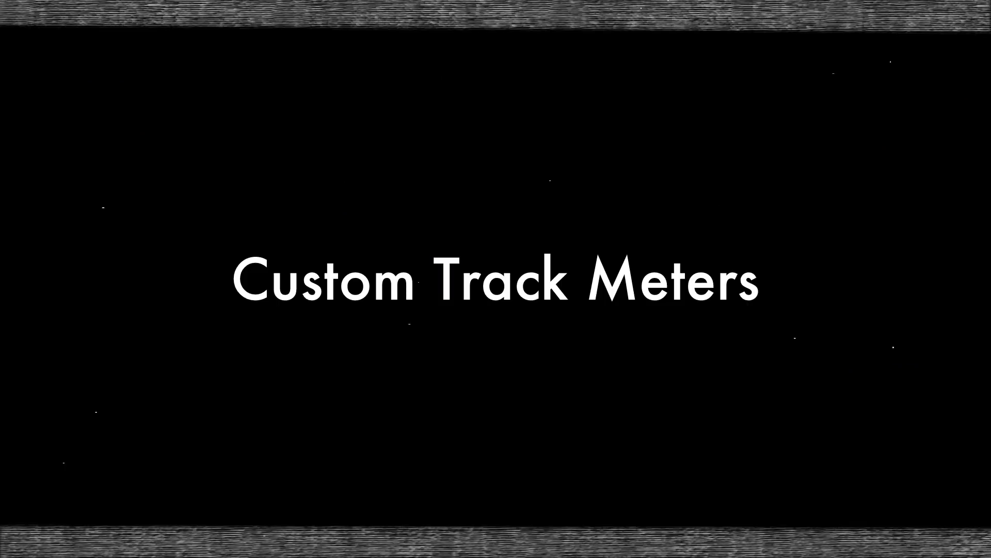